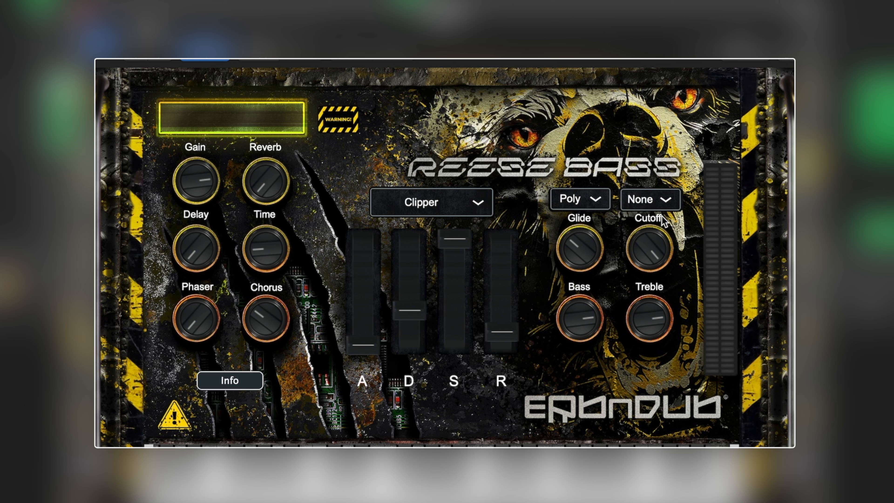
- Look through the filter type choices of the Reese Bass synth without changing the selection
{"action": "left_click", "coordinate": [652, 207]}
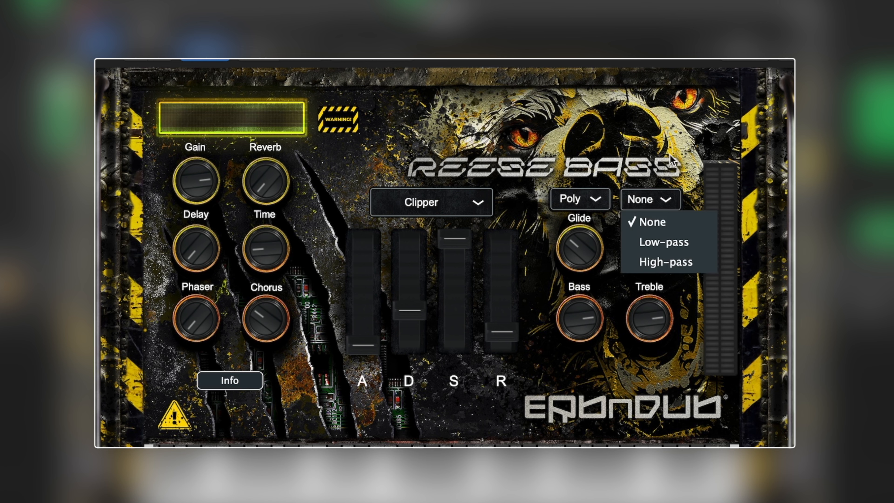
{"action": "left_click", "coordinate": [663, 159]}
{"action": "mouse_move", "coordinate": [584, 331]}
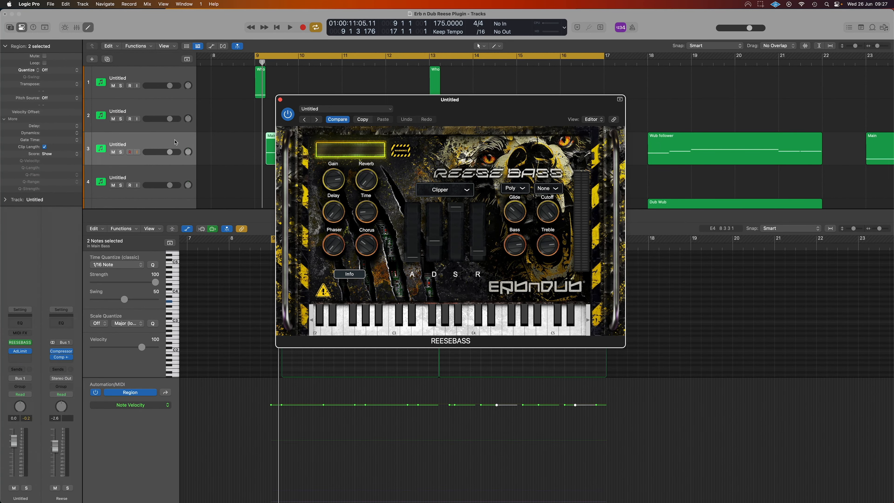
- Solo the third track and play back its Main Bass regions with the Clipper preset
{"action": "left_click", "coordinate": [175, 142]}
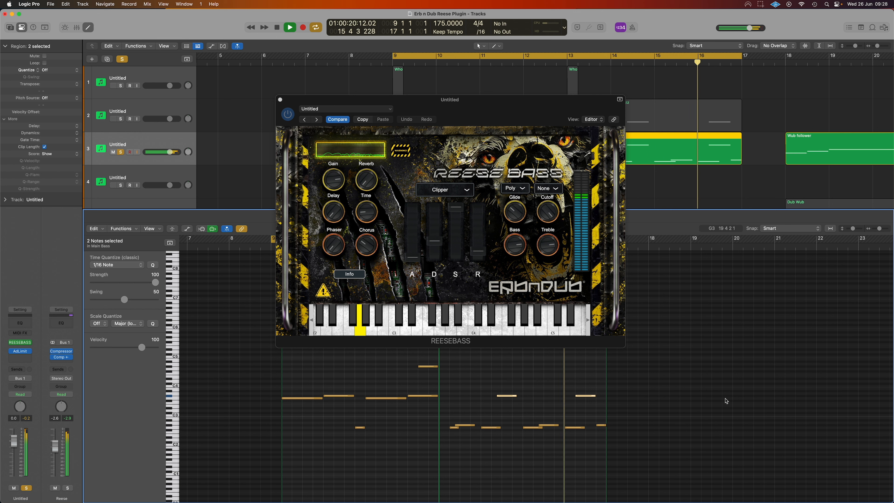
{"action": "key", "text": "space"}
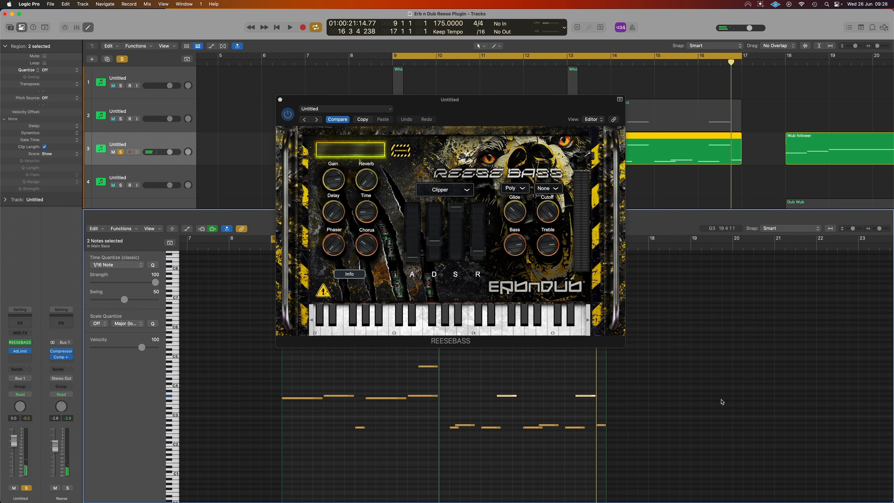
- Solo the first and second tracks as well and play them together with the main bass
{"action": "left_click", "coordinate": [121, 119]}
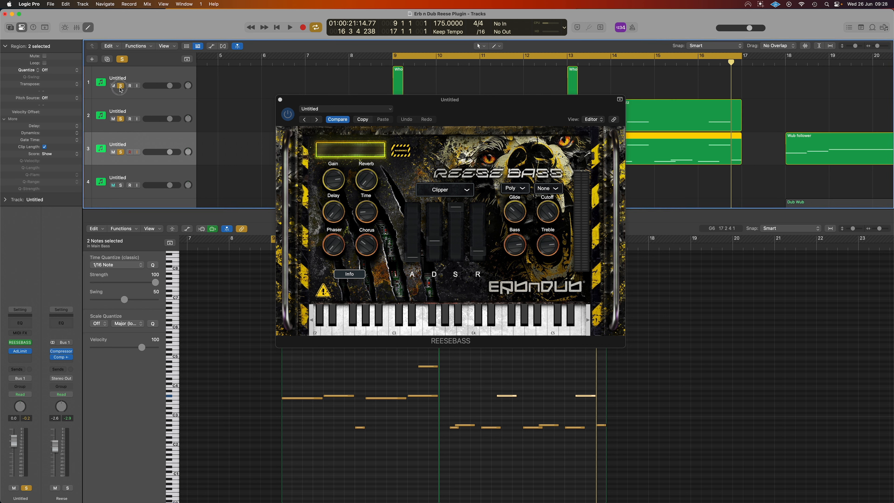
{"action": "key", "text": "space"}
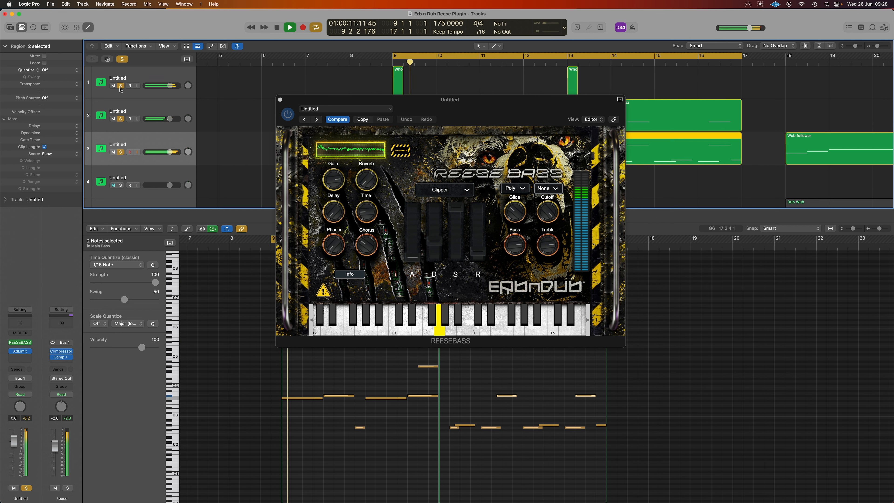
{"action": "key", "text": "space"}
- Take the first two tracks out of solo and play back the main bass alone
{"action": "left_click_drag", "start_coordinate": [120, 88], "coordinate": [170, 138]}
{"action": "key", "text": "space"}
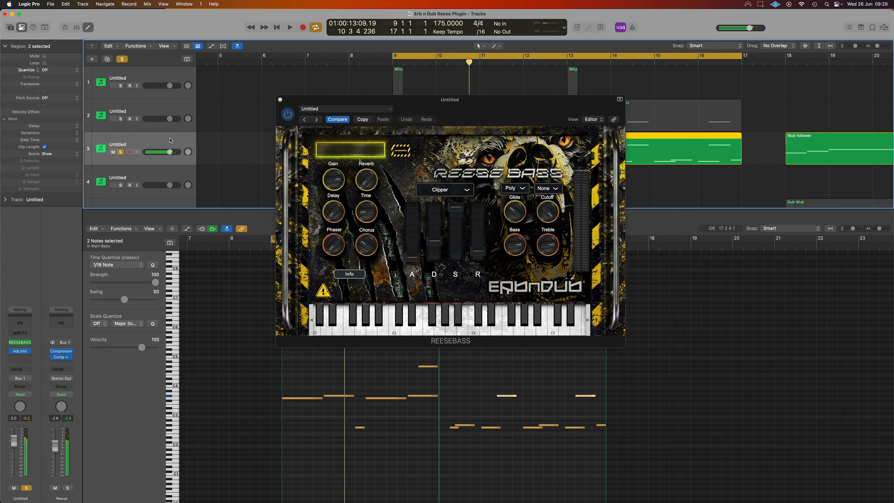
- Load the Hazard preset in the Reese Bass synth and play back the main bass with it
{"action": "left_click", "coordinate": [466, 191]}
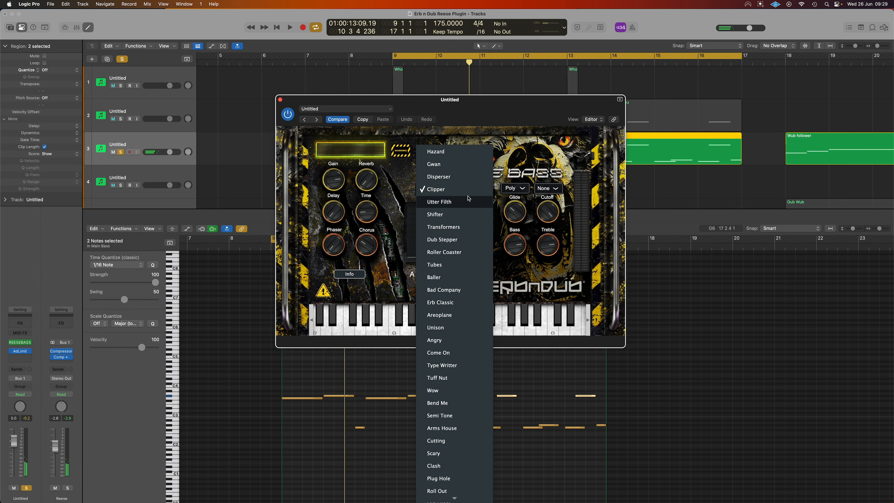
{"action": "scroll", "coordinate": [454, 141], "scroll_direction": "down", "scroll_amount": 5}
{"action": "left_click", "coordinate": [448, 24]}
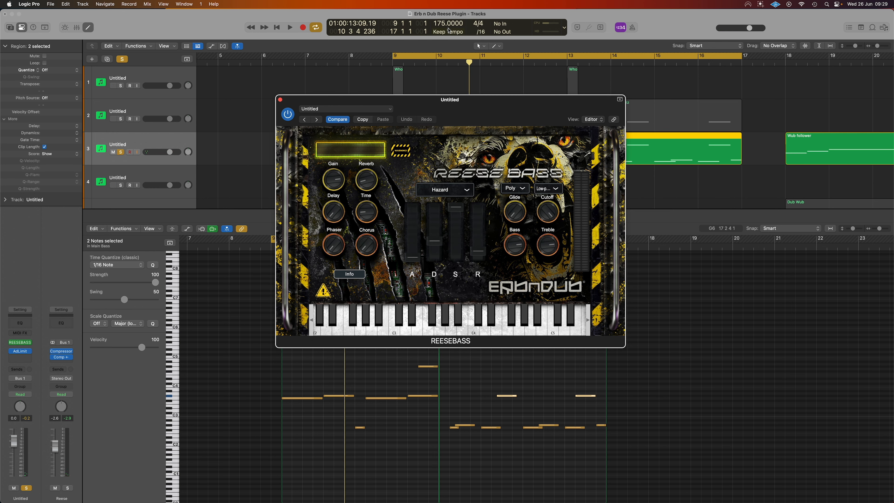
{"action": "key", "text": "space"}
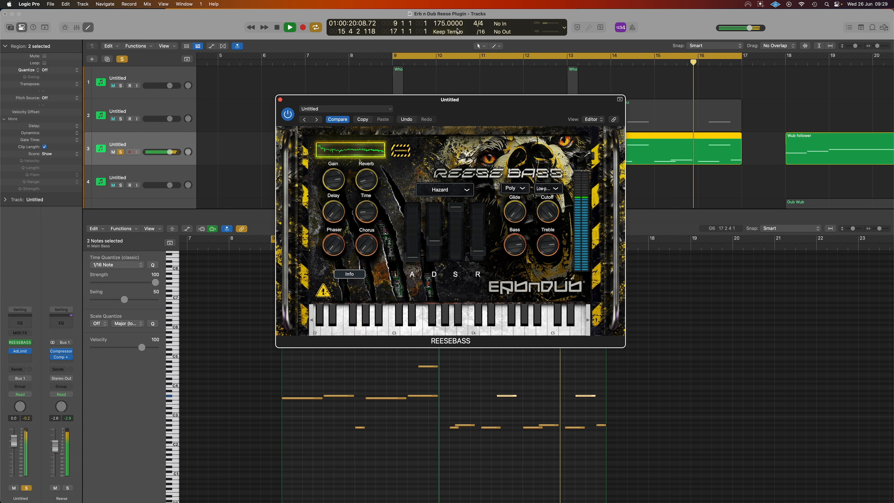
{"action": "key", "text": "space"}
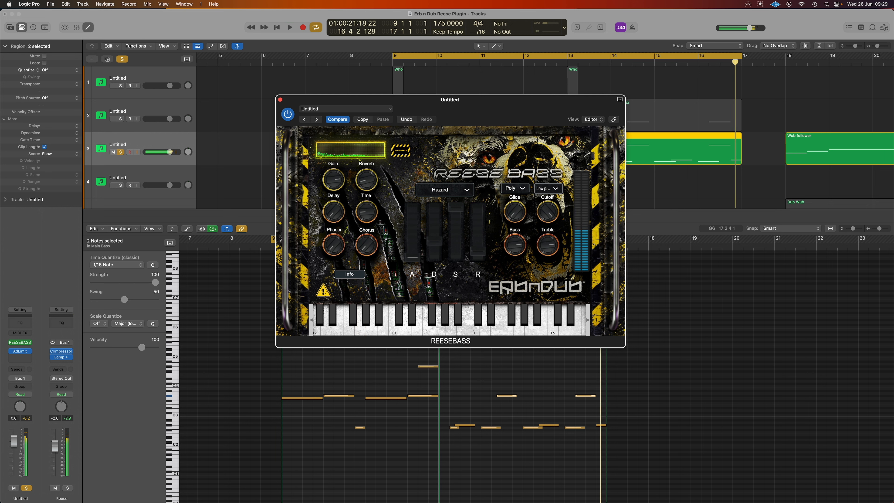
- Audition the Gwan preset, narrowing the cycle range to the second Main Bass region at bars 13 to 17
{"action": "key", "text": "space"}
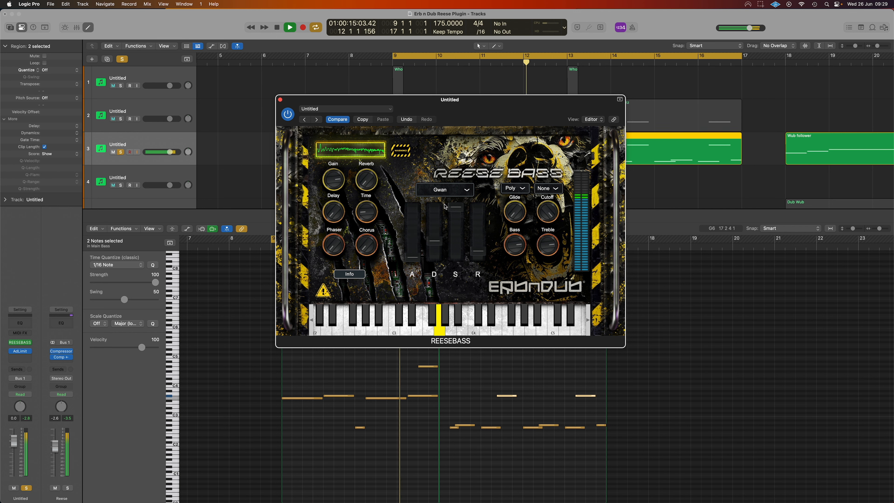
{"action": "key", "text": "space"}
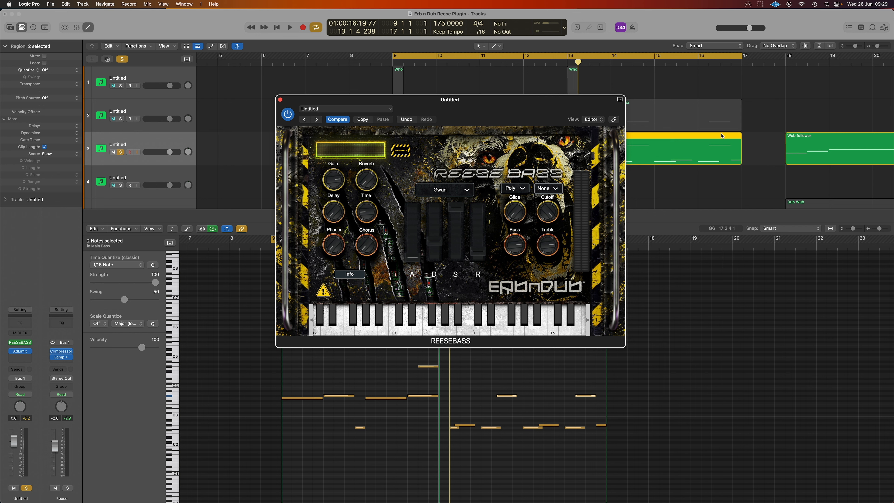
{"action": "left_click", "coordinate": [760, 137]}
{"action": "left_click", "coordinate": [724, 141]}
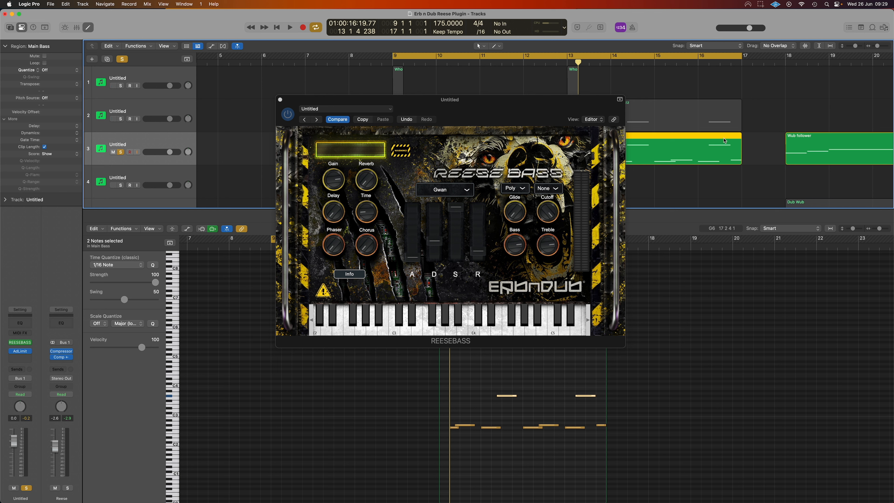
{"action": "key", "text": "super+u"}
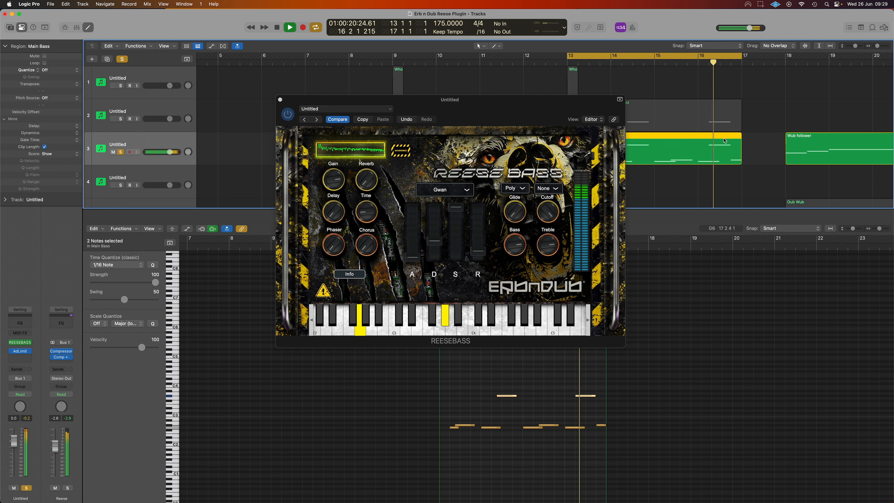
{"action": "key", "text": "space"}
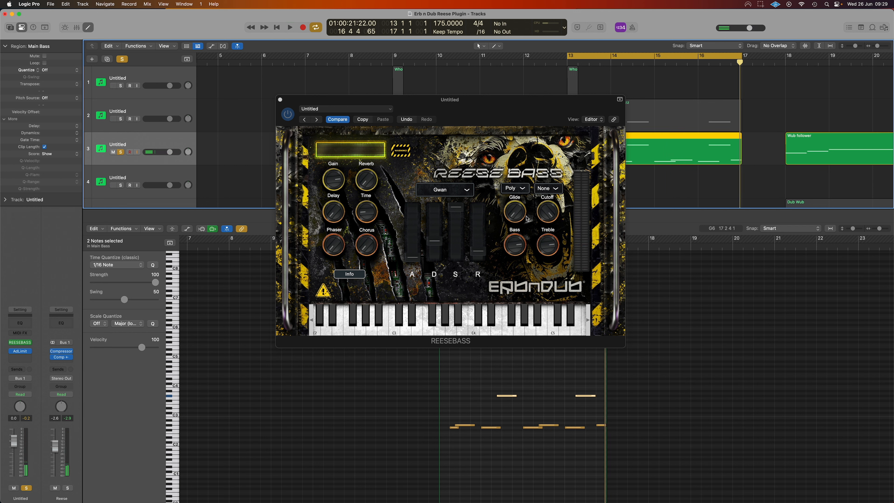
- Switch the synth's voice mode to Mono and play back the looped main bass
{"action": "left_click", "coordinate": [521, 210]}
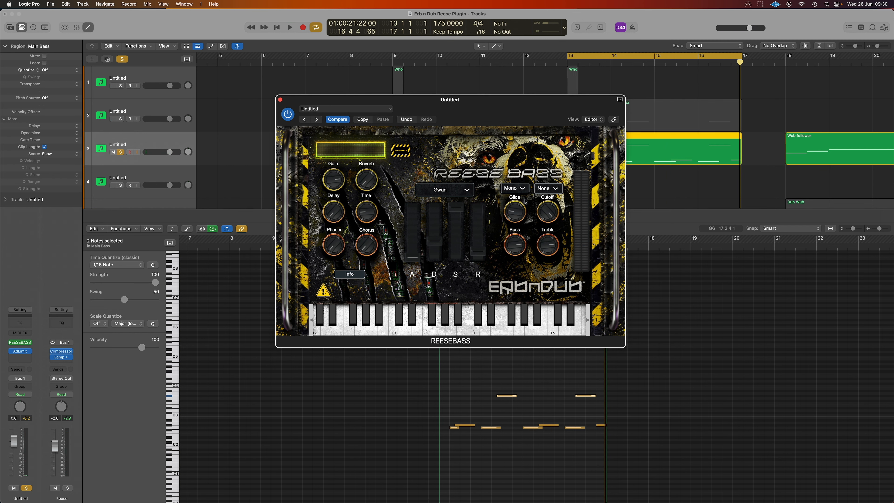
{"action": "key", "text": "space"}
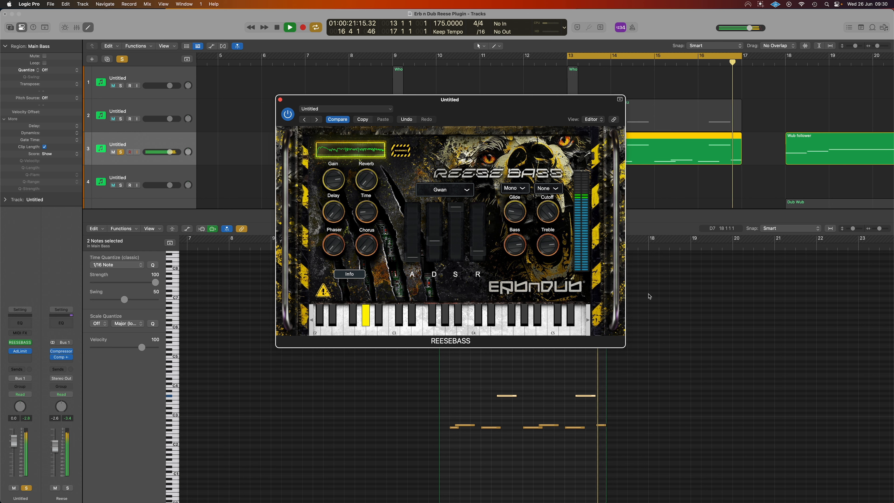
{"action": "key", "text": "space"}
- Adjust the synth's Glide amount and play back the looped section to hear the note slides
{"action": "mouse_move", "coordinate": [522, 218]}
{"action": "left_click_drag", "start_coordinate": [515, 195], "coordinate": [520, 216]}
{"action": "key", "text": "space"}
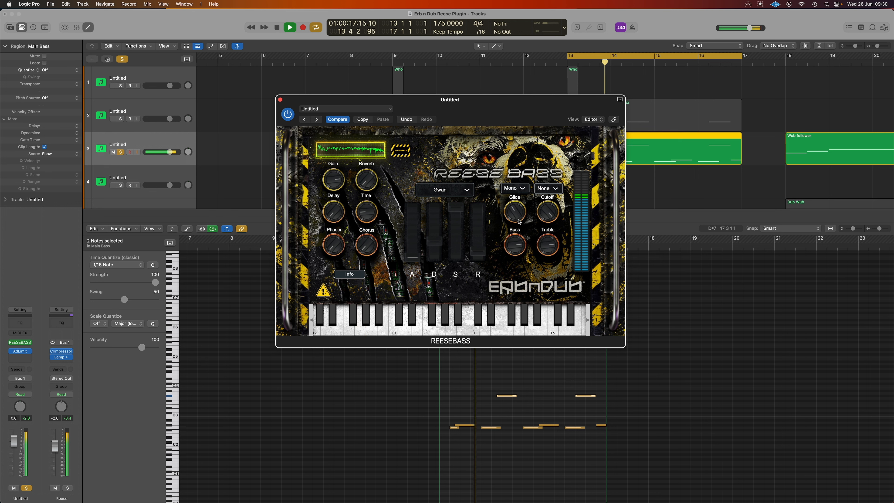
{"action": "key", "text": "space"}
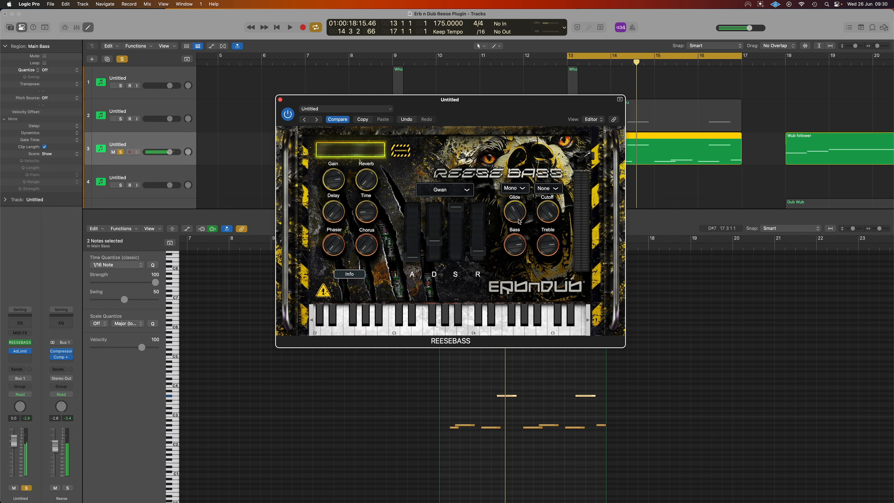
{"action": "key", "text": "space"}
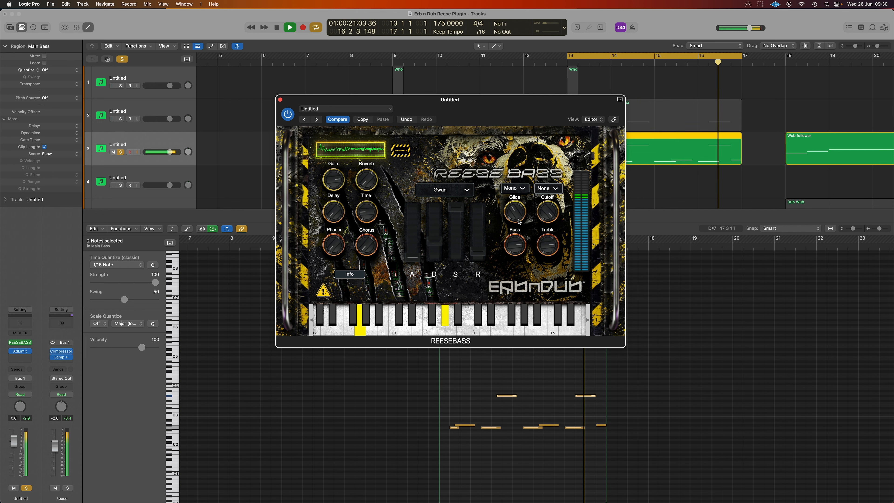
- Try a longer attack of 87.8 ms during playback, then lower the attack back to its minimum
{"action": "mouse_move", "coordinate": [413, 258]}
{"action": "left_mouse_down"}
{"action": "mouse_move", "coordinate": [414, 231]}
{"action": "mouse_move", "coordinate": [413, 259]}
{"action": "left_mouse_up"}
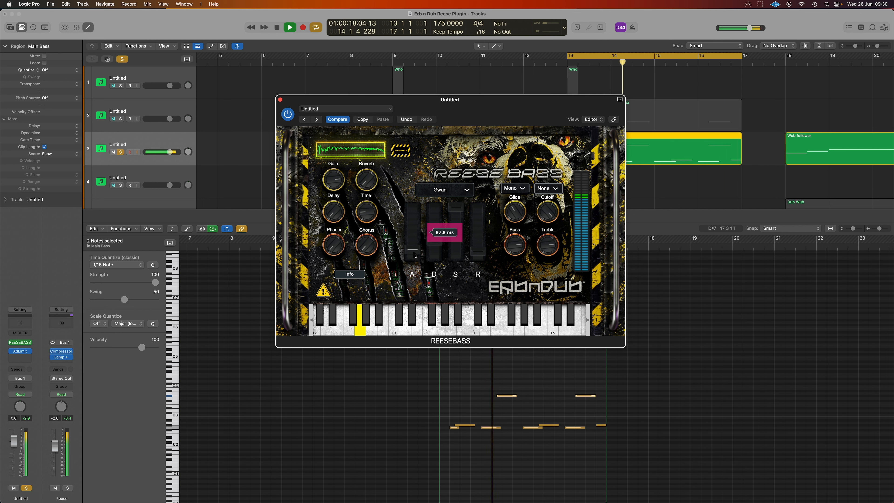
{"action": "left_click_drag", "start_coordinate": [414, 254], "coordinate": [414, 264]}
{"action": "key", "text": "space"}
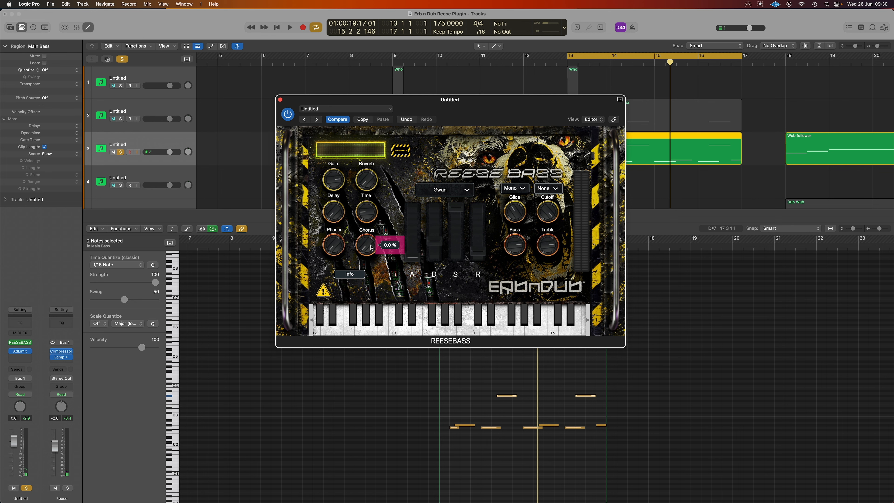
- Adjust the Chorus, Phaser and Reverb amounts of the Gwan sound while the loop plays
{"action": "key", "text": "space"}
{"action": "left_click_drag", "start_coordinate": [372, 248], "coordinate": [367, 195]}
{"action": "left_click_drag", "start_coordinate": [334, 248], "coordinate": [366, 268]}
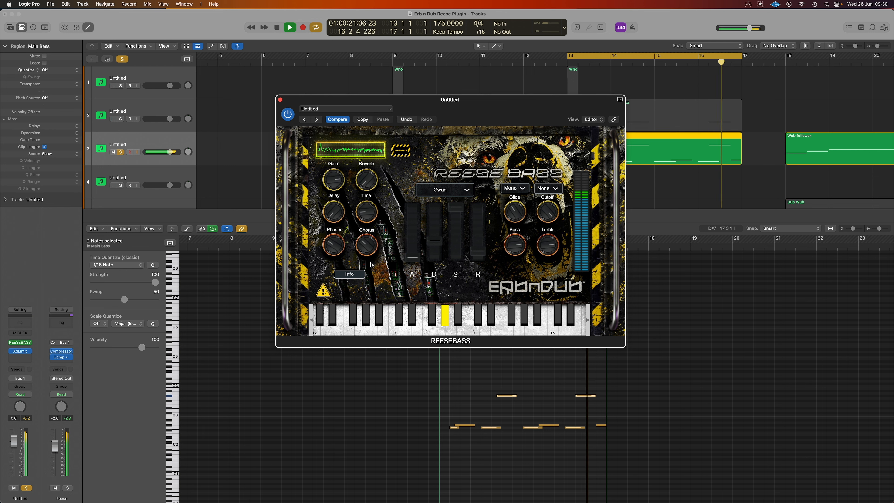
{"action": "mouse_move", "coordinate": [366, 180]}
{"action": "left_mouse_down"}
{"action": "mouse_move", "coordinate": [366, 160]}
{"action": "mouse_move", "coordinate": [365, 168]}
{"action": "left_mouse_up"}
{"action": "mouse_move", "coordinate": [401, 239]}
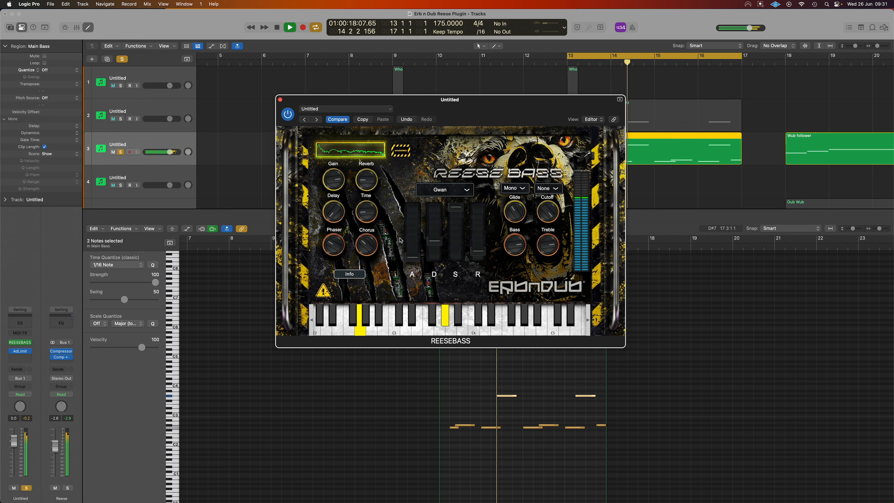
{"action": "key", "text": "space"}
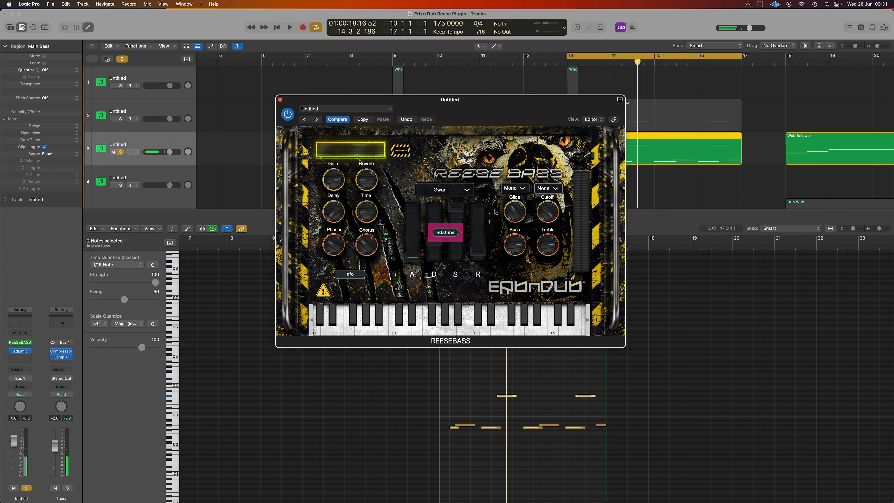
- Load the Disperser preset and audition it with the cycle range extended to start at bar 9
{"action": "left_click", "coordinate": [459, 191]}
{"action": "left_click", "coordinate": [458, 207]}
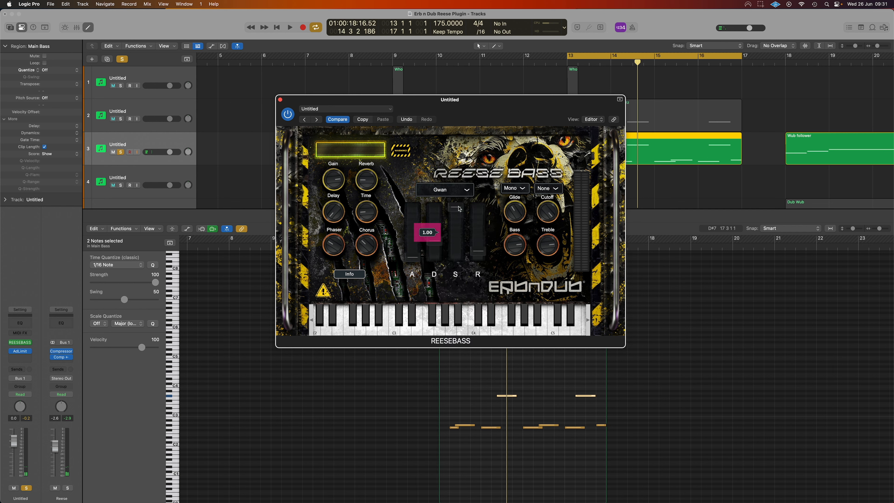
{"action": "key", "text": "space"}
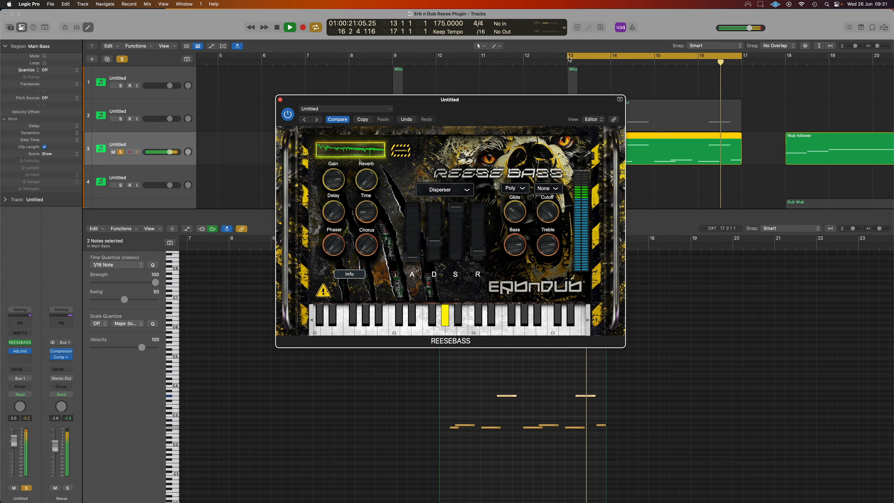
{"action": "left_click_drag", "start_coordinate": [567, 56], "coordinate": [393, 56]}
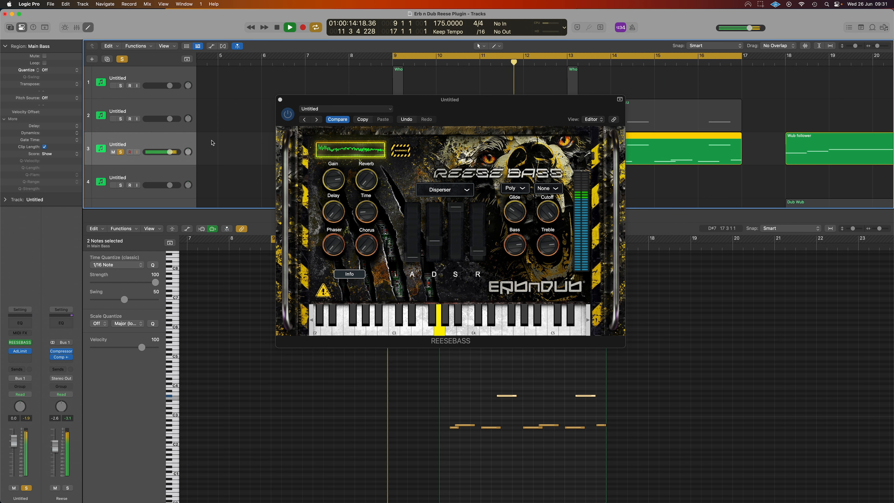
{"action": "left_click", "coordinate": [179, 142]}
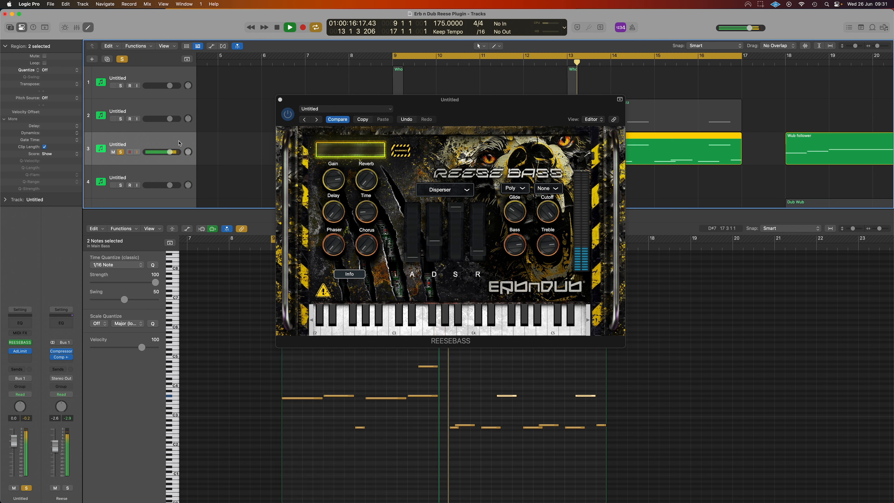
- Load the Utter Filth preset and adjust its Chorus amount while the main bass plays
{"action": "left_click", "coordinate": [462, 191]}
{"action": "left_click", "coordinate": [469, 216]}
{"action": "key", "text": "space"}
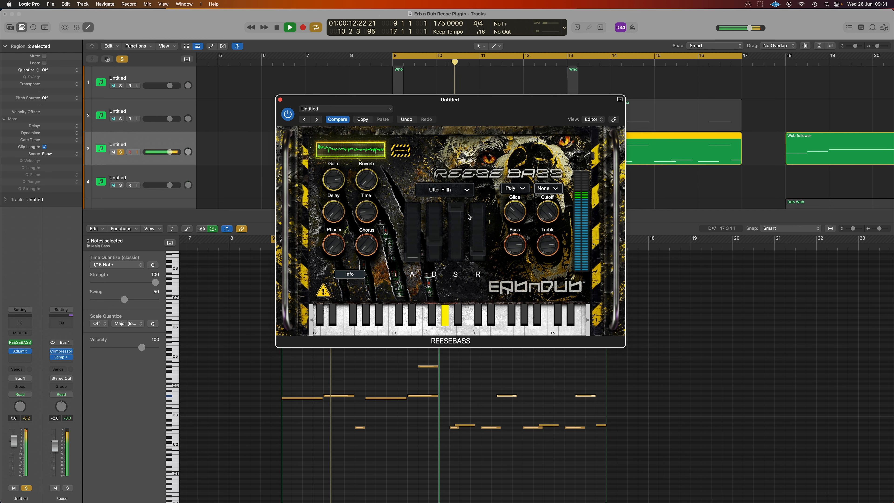
{"action": "left_click_drag", "start_coordinate": [366, 244], "coordinate": [363, 200]}
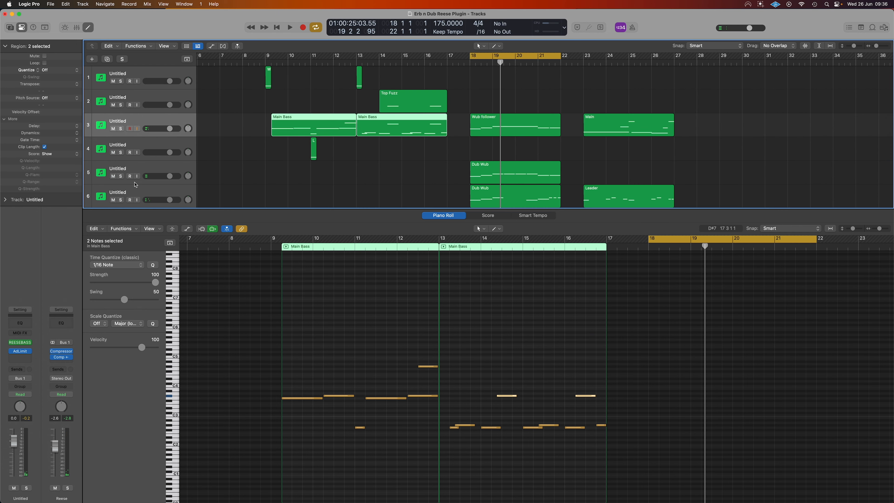
- Solo the fifth track, play back its Dub Wub region, and move its synth window clear of the arrangement
{"action": "left_click", "coordinate": [121, 176]}
{"action": "key", "text": "space"}
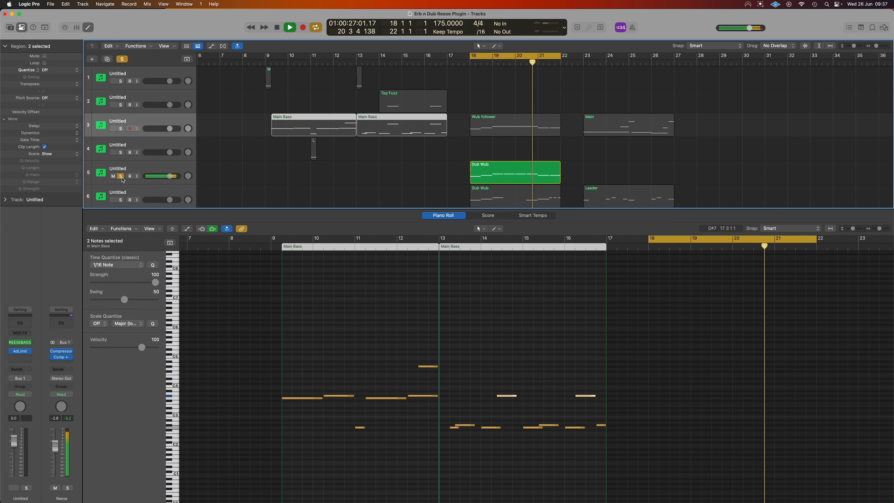
{"action": "key", "text": "space"}
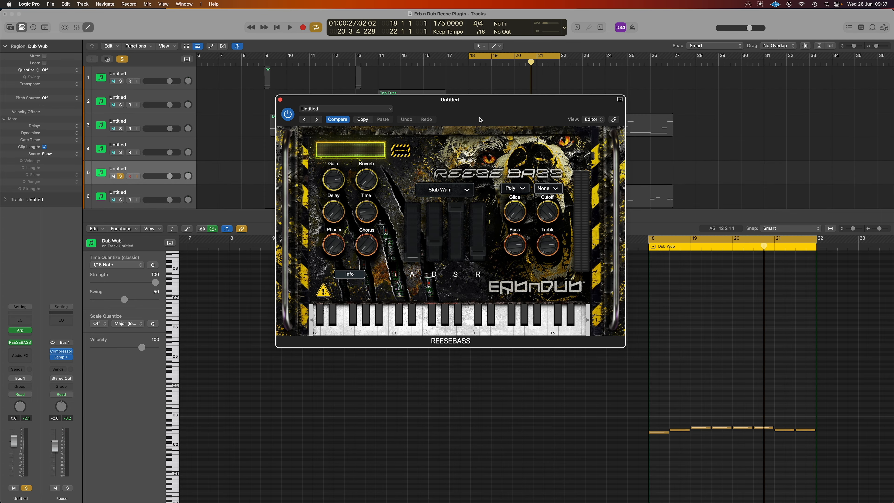
{"action": "left_click_drag", "start_coordinate": [480, 119], "coordinate": [616, 158]}
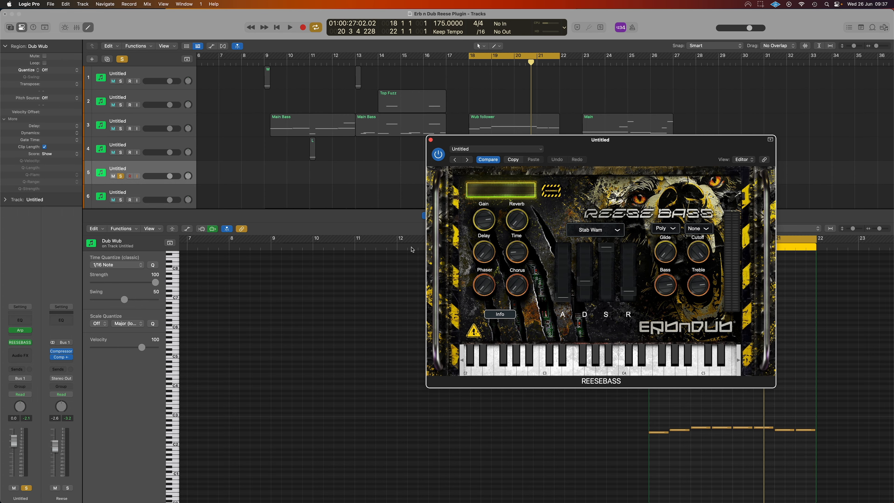
- Open the Arpeggiator on the fifth track, move its window beside the synth, and play back the Dub Wub region
{"action": "left_click", "coordinate": [12, 331]}
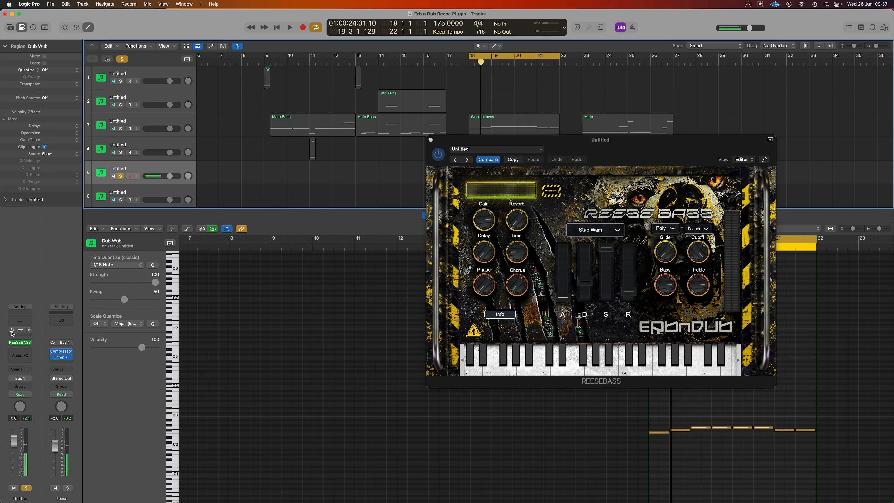
{"action": "left_click", "coordinate": [20, 333]}
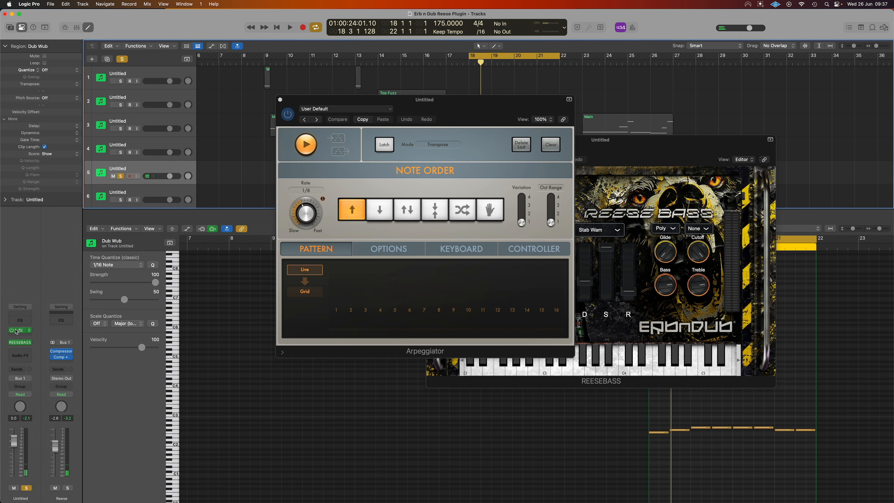
{"action": "left_click_drag", "start_coordinate": [466, 118], "coordinate": [344, 148]}
{"action": "key", "text": "space"}
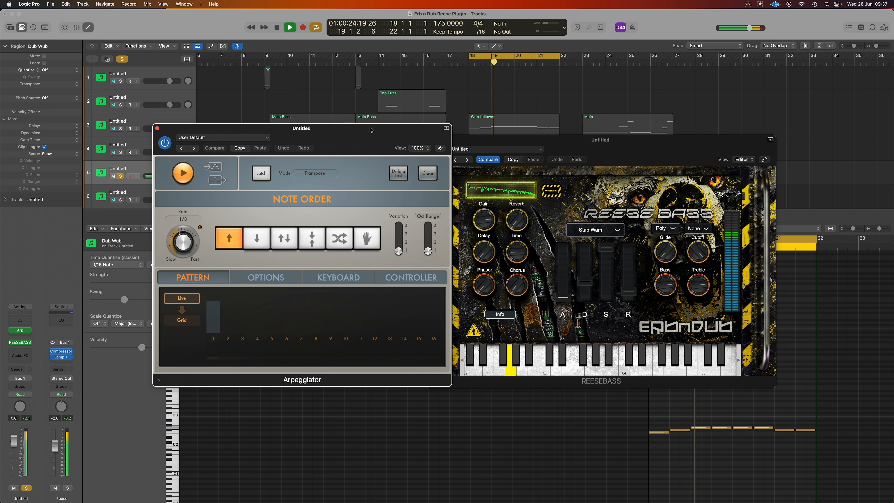
{"action": "key", "text": "space"}
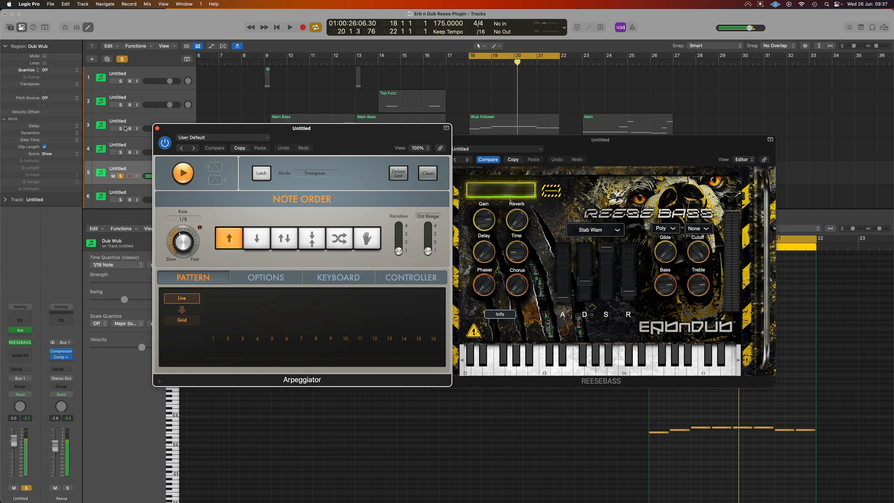
- Solo the third track alongside the fifth, play both parts together, and close the Arpeggiator and synth windows
{"action": "left_click", "coordinate": [121, 128]}
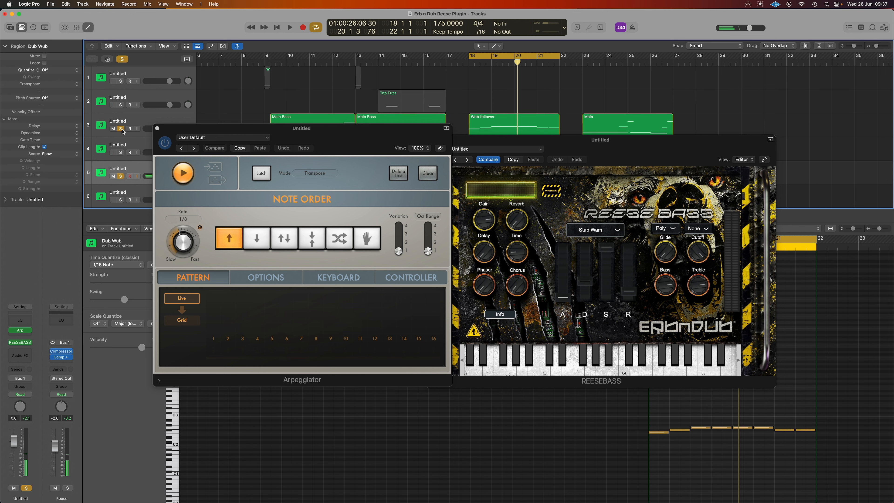
{"action": "key", "text": "space"}
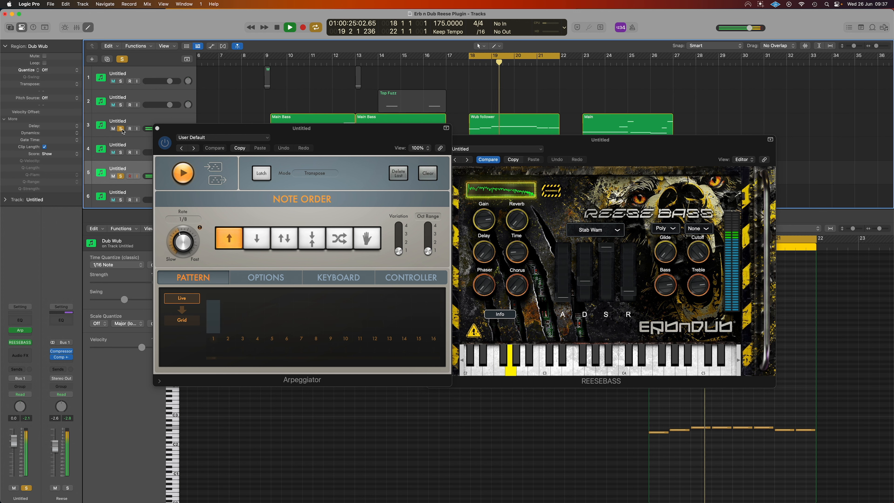
{"action": "key", "text": "space"}
{"action": "left_click", "coordinate": [158, 128]}
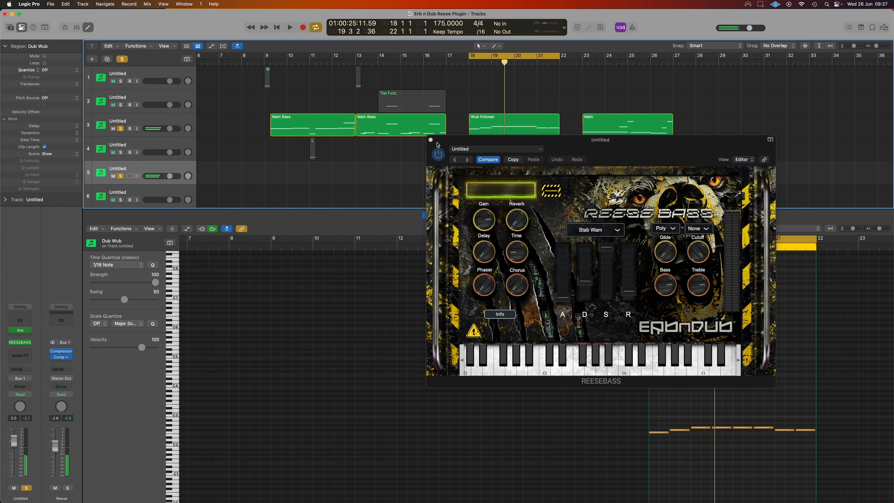
{"action": "left_click", "coordinate": [430, 140]}
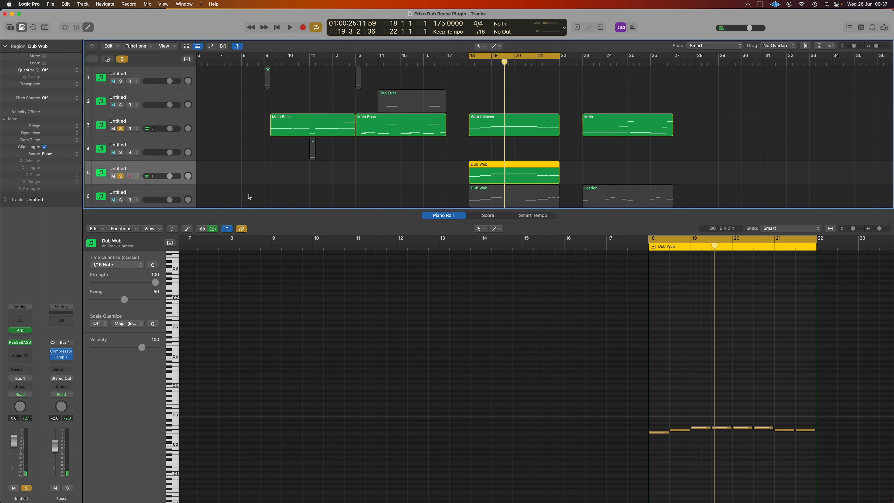
- Add the sixth track to the soloed tracks and play back the three bass parts together
{"action": "scroll", "coordinate": [249, 197], "scroll_direction": "down", "scroll_amount": 1}
{"action": "left_click", "coordinate": [120, 196]}
{"action": "key", "text": "space"}
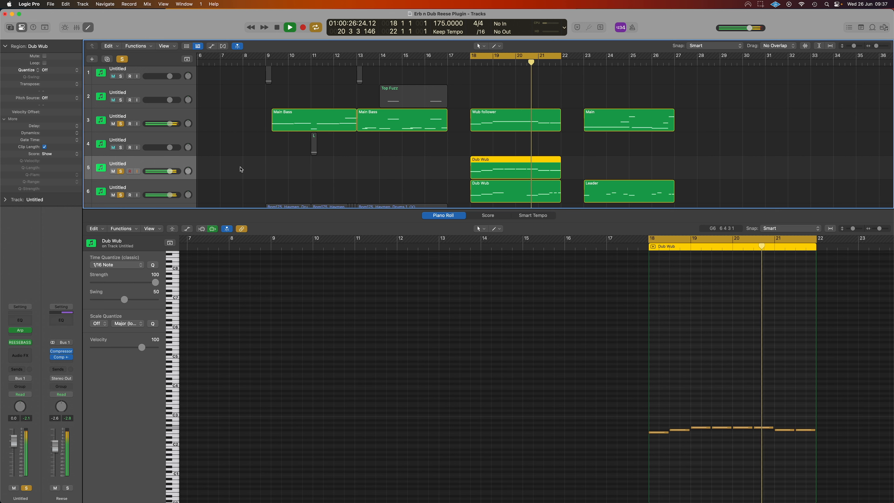
{"action": "left_click", "coordinate": [123, 59]}
{"action": "key", "text": "space"}
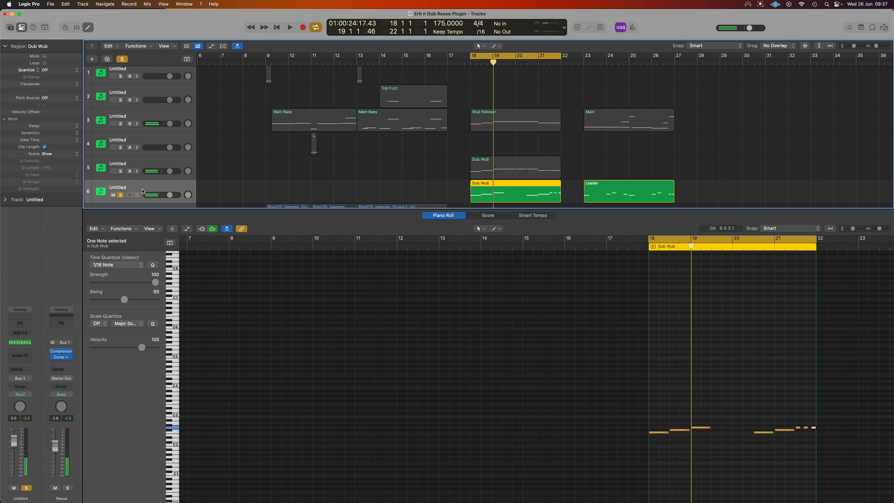
- Open the sixth track's Reese Bass synth and browse the sounds in its preset list
{"action": "left_click", "coordinate": [22, 344]}
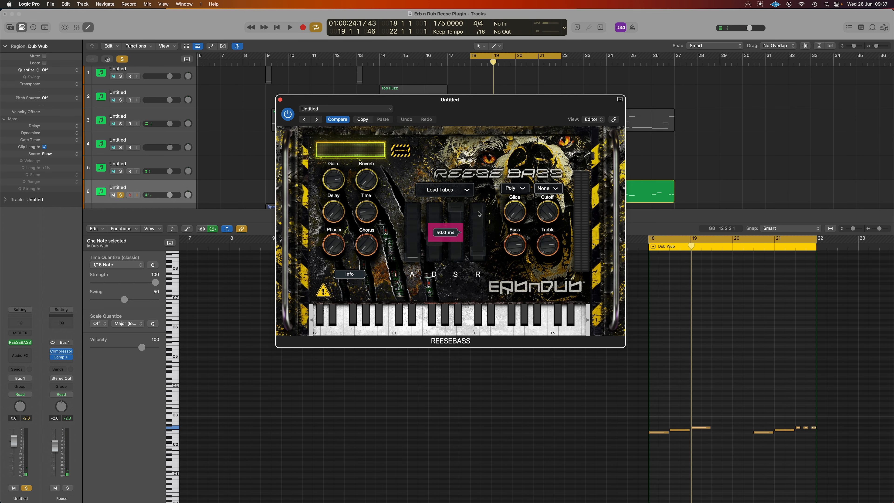
{"action": "left_click", "coordinate": [467, 190]}
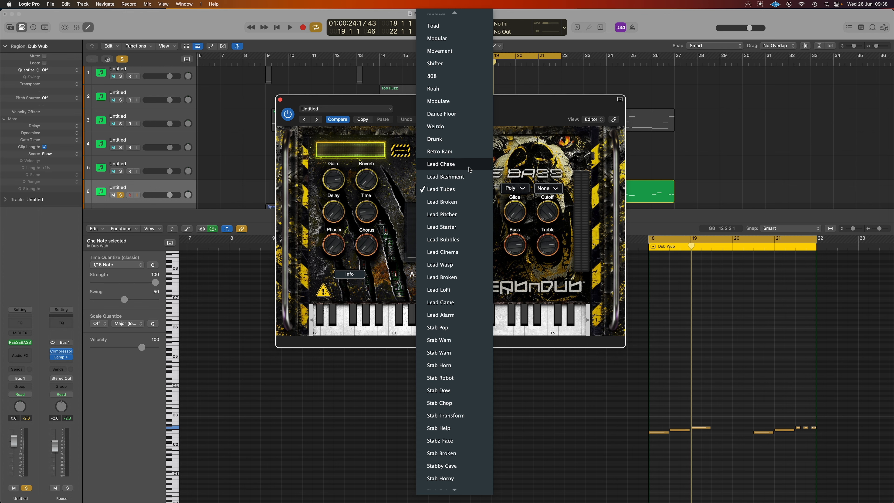
{"action": "scroll", "coordinate": [468, 171], "scroll_direction": "up", "scroll_amount": 2}
{"action": "scroll", "coordinate": [452, 187], "scroll_direction": "down", "scroll_amount": 6}
{"action": "scroll", "coordinate": [456, 292], "scroll_direction": "down", "scroll_amount": 8}
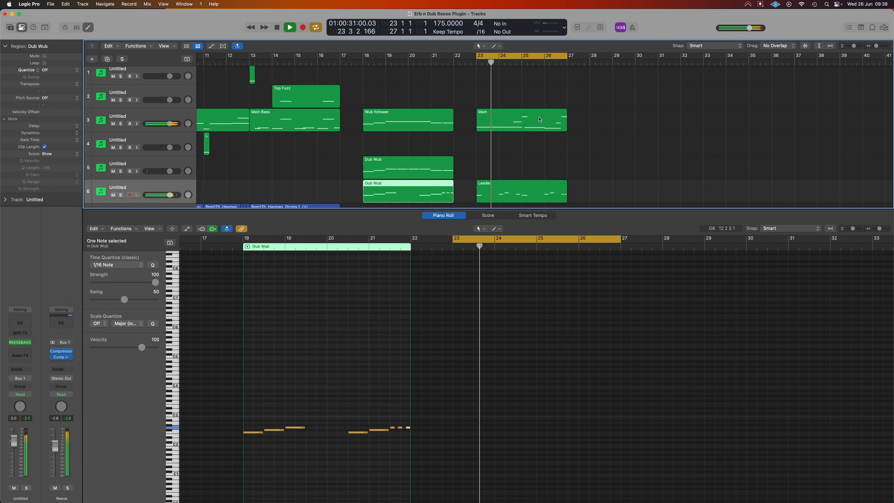
- Examine the lower drum and bass tracks across bars 23 to 33, down to the Wob, Kick and Snr tracks
{"action": "scroll", "coordinate": [539, 119], "scroll_direction": "down", "scroll_amount": 3}
{"action": "scroll", "coordinate": [540, 116], "scroll_direction": "up", "scroll_amount": 1}
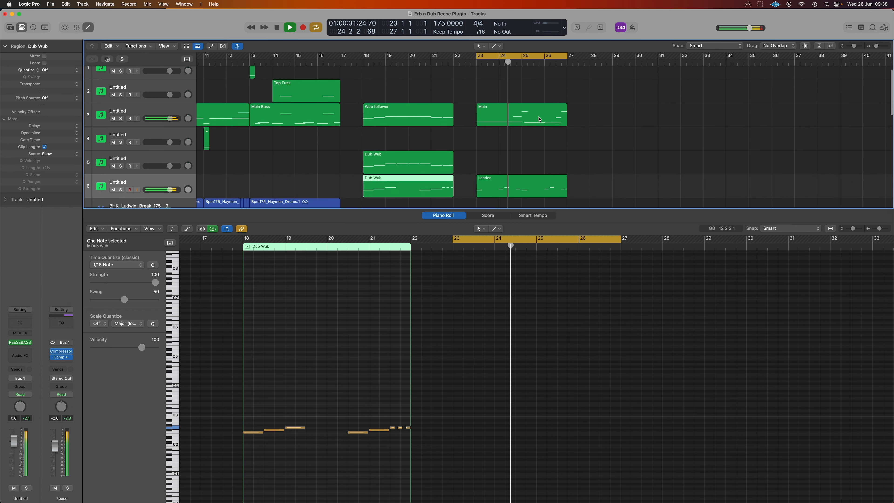
{"action": "scroll", "coordinate": [542, 113], "scroll_direction": "down", "scroll_amount": 1}
{"action": "scroll", "coordinate": [542, 113], "scroll_direction": "down", "scroll_amount": 2}
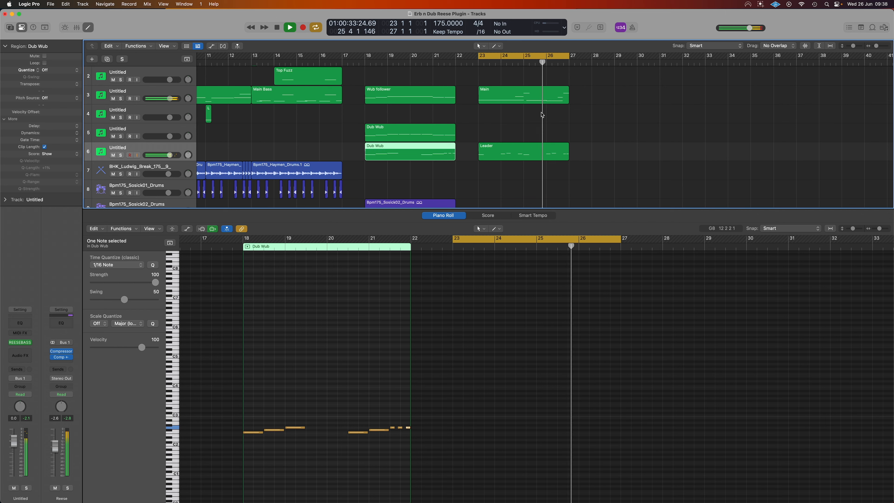
{"action": "scroll", "coordinate": [542, 114], "scroll_direction": "down", "scroll_amount": 2}
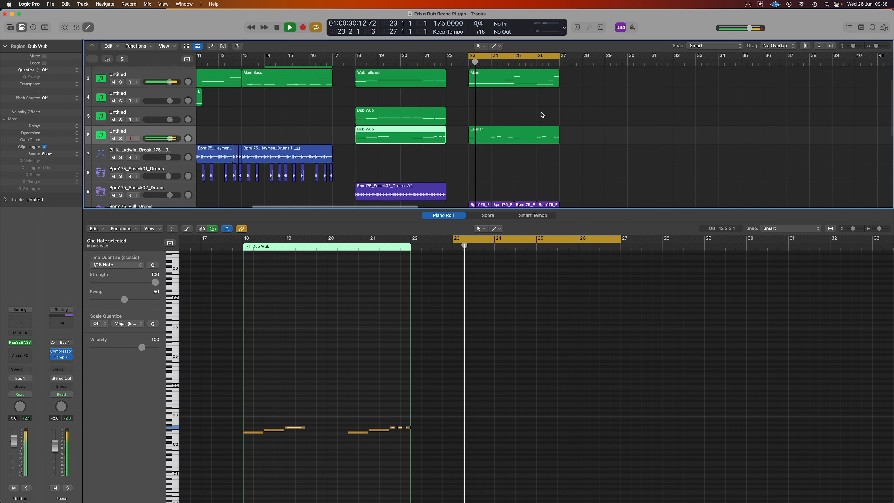
{"action": "scroll", "coordinate": [542, 115], "scroll_direction": "right", "scroll_amount": 2}
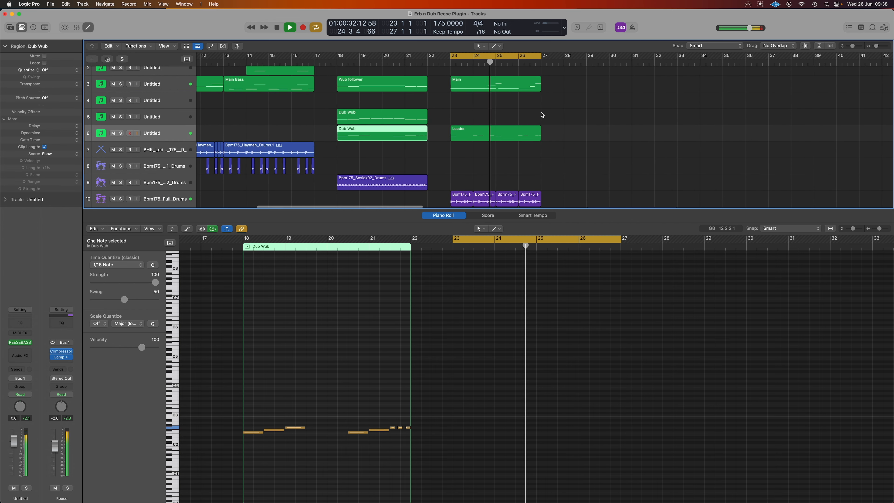
{"action": "scroll", "coordinate": [541, 115], "scroll_direction": "down", "scroll_amount": 2}
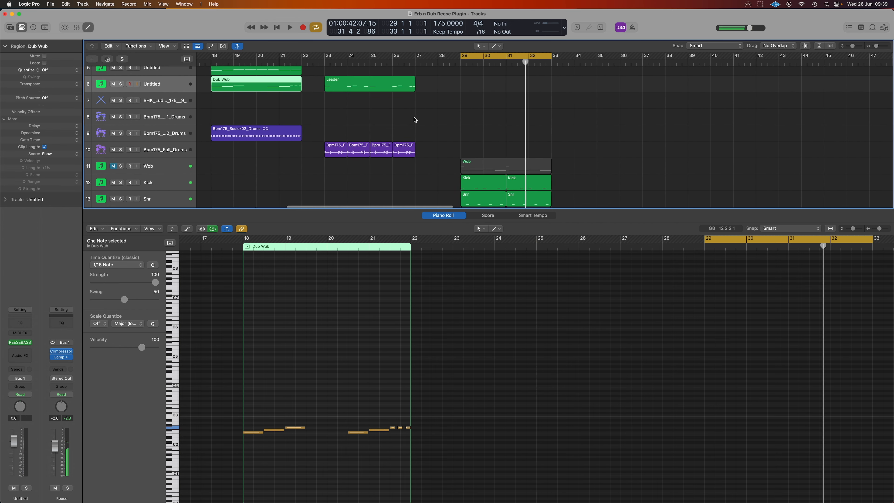
{"action": "scroll", "coordinate": [414, 119], "scroll_direction": "right", "scroll_amount": 2}
{"action": "scroll", "coordinate": [414, 120], "scroll_direction": "down", "scroll_amount": 4}
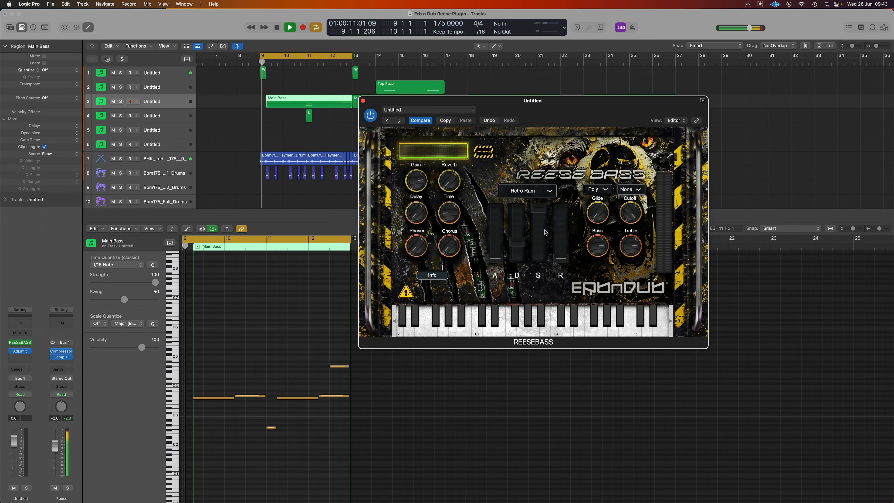
- Audition the Drunk, Weirdo and Dance Floor presets on the looping Main Bass region
{"action": "left_click", "coordinate": [548, 189]}
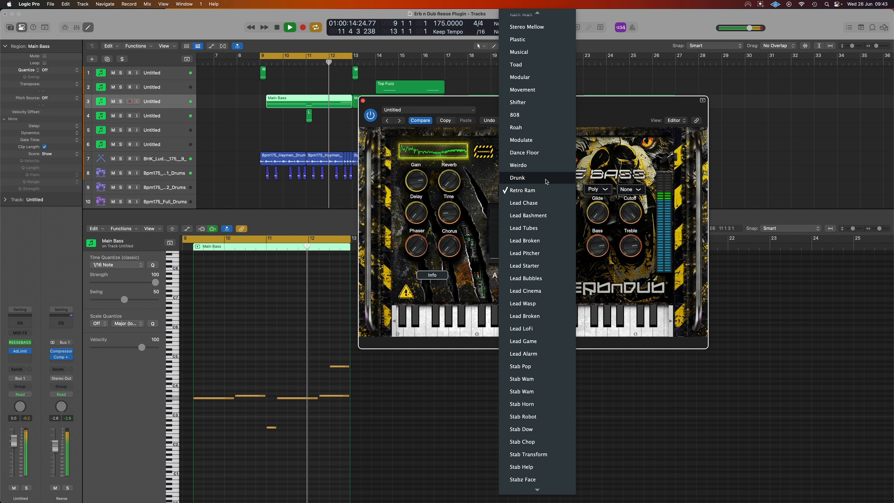
{"action": "left_click", "coordinate": [545, 179]}
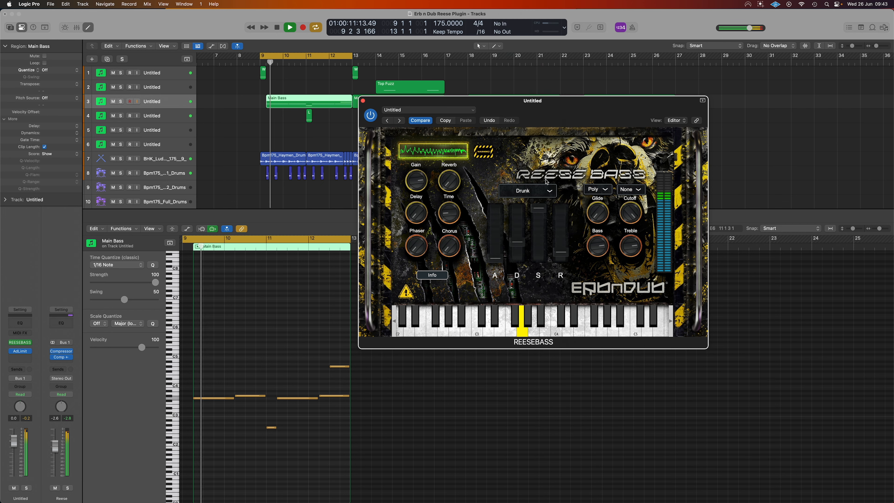
{"action": "left_click", "coordinate": [543, 188]}
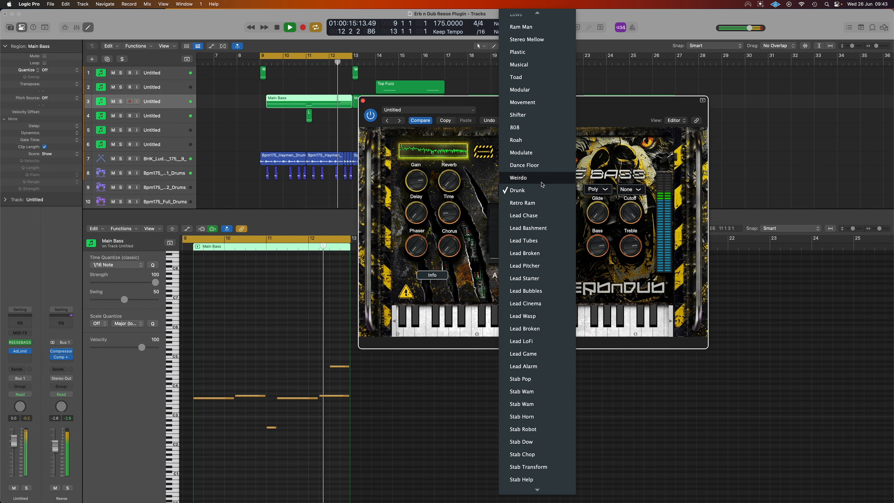
{"action": "left_click", "coordinate": [541, 177]}
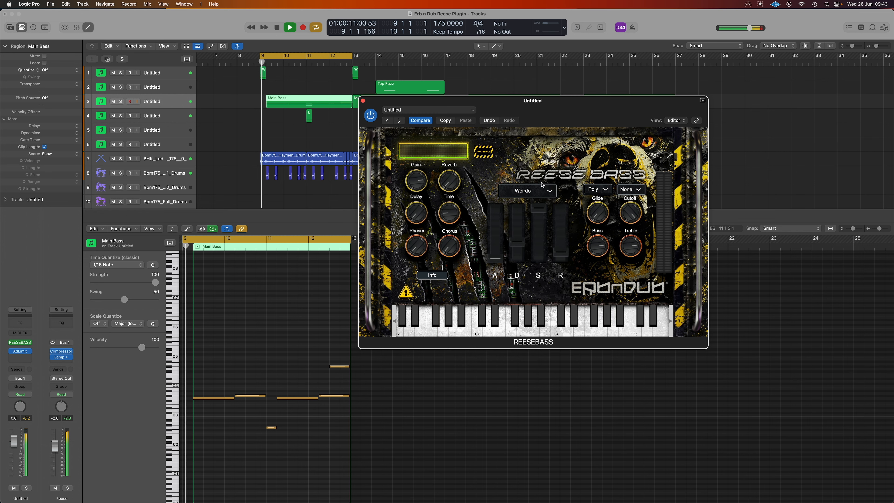
{"action": "left_click", "coordinate": [544, 194]}
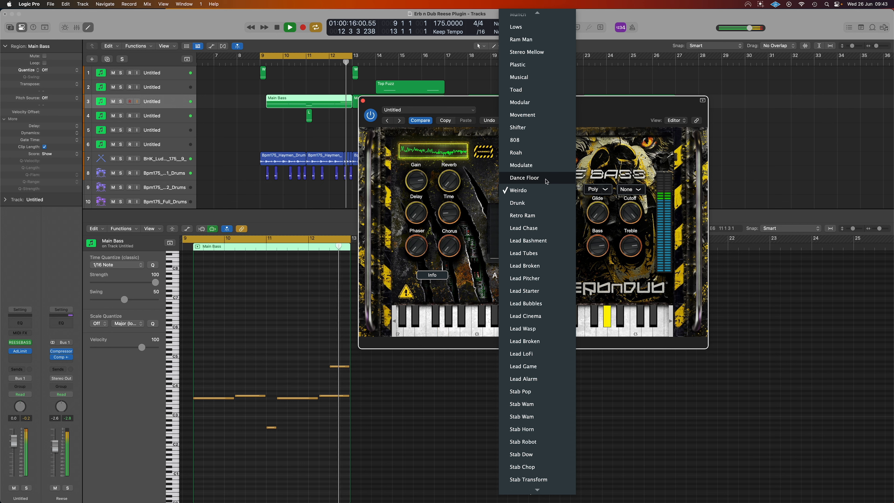
{"action": "left_click", "coordinate": [547, 181]}
- Audition the Modulate, Roah and 808 presets on the looping Main Bass region
{"action": "left_click", "coordinate": [547, 182]}
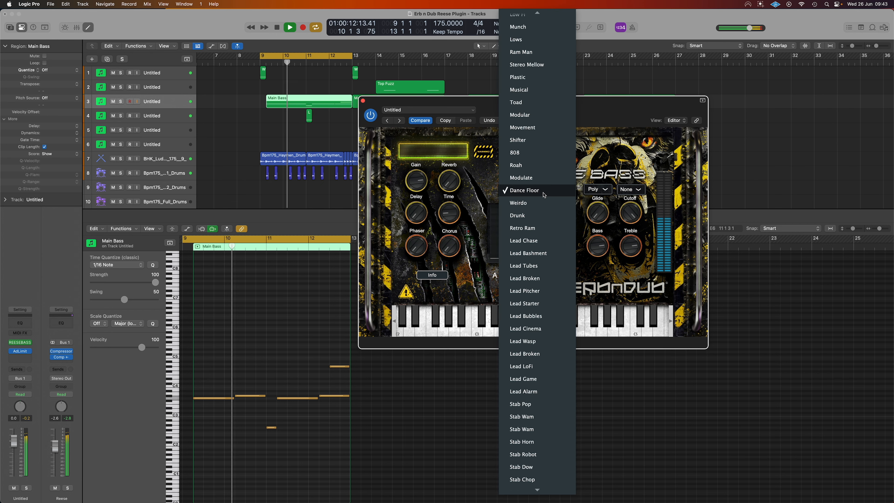
{"action": "left_click", "coordinate": [548, 179]}
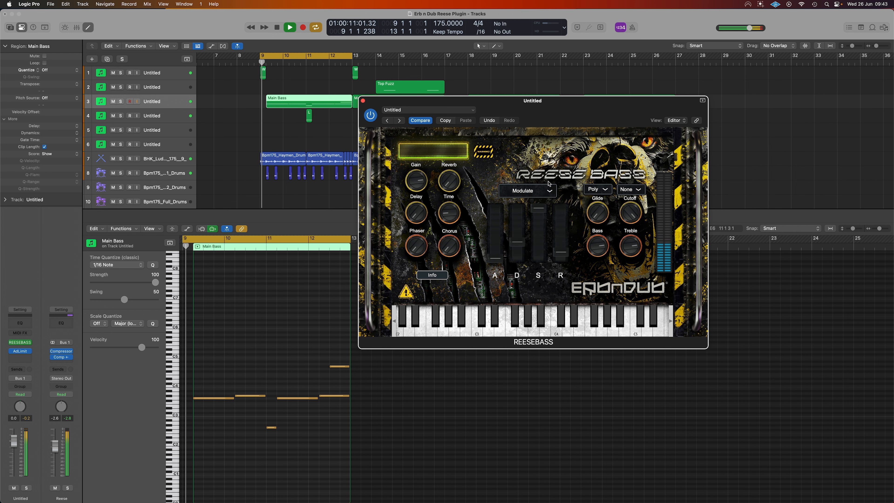
{"action": "left_click", "coordinate": [548, 190]}
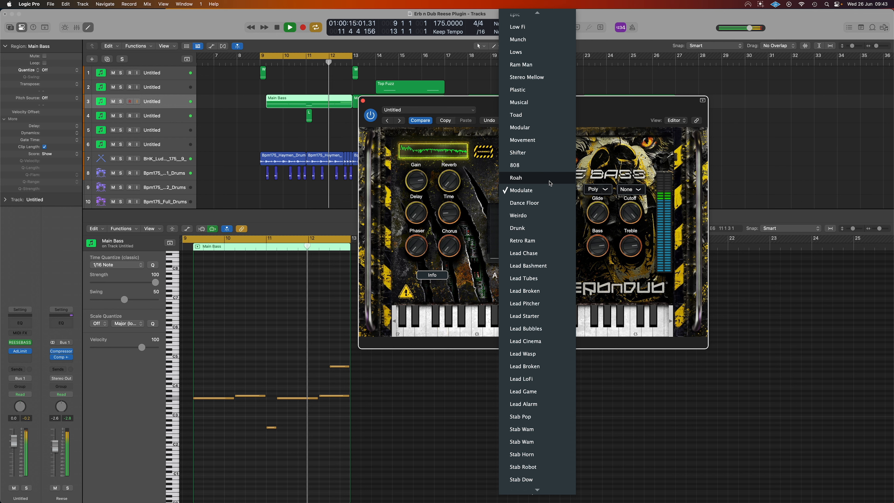
{"action": "left_click", "coordinate": [550, 182]}
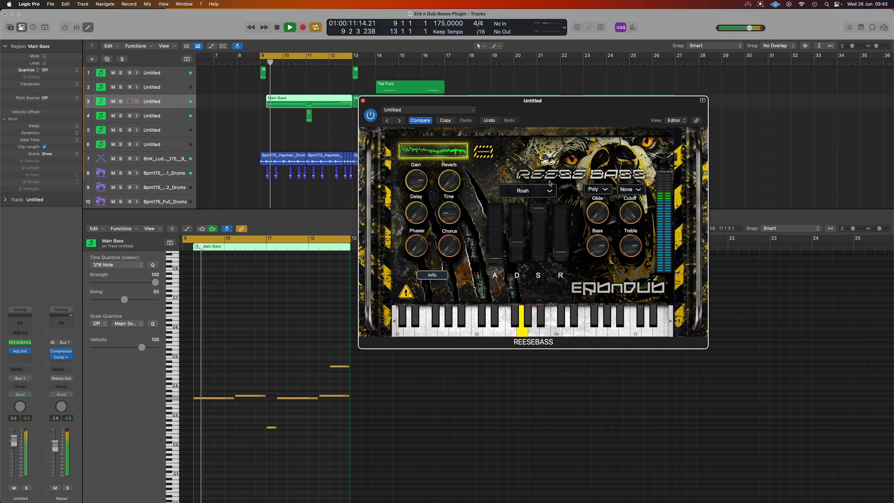
{"action": "left_click", "coordinate": [549, 192]}
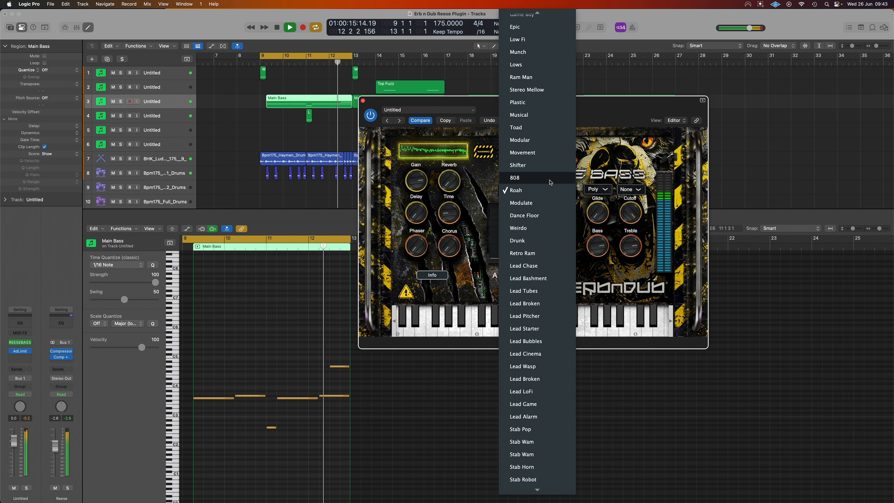
{"action": "left_click", "coordinate": [549, 177]}
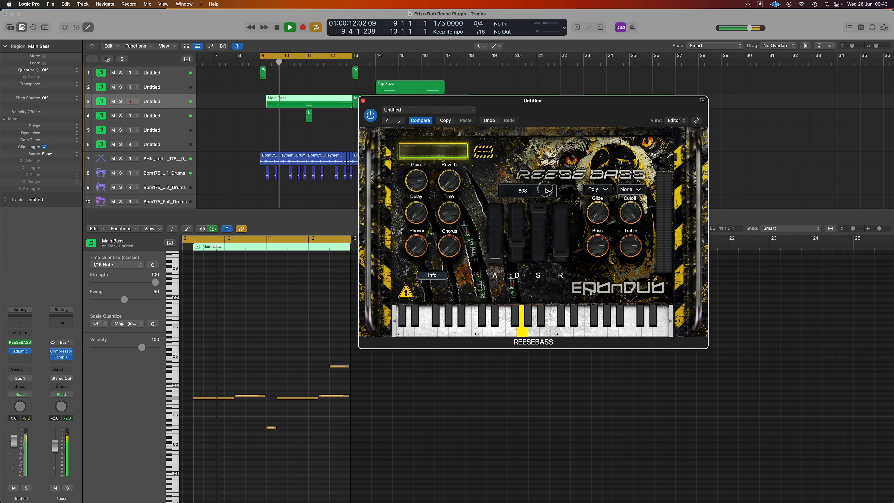
- Audition the Shifter and Movement presets on the Main Bass loop, and load the Modular preset
{"action": "left_click", "coordinate": [551, 182]}
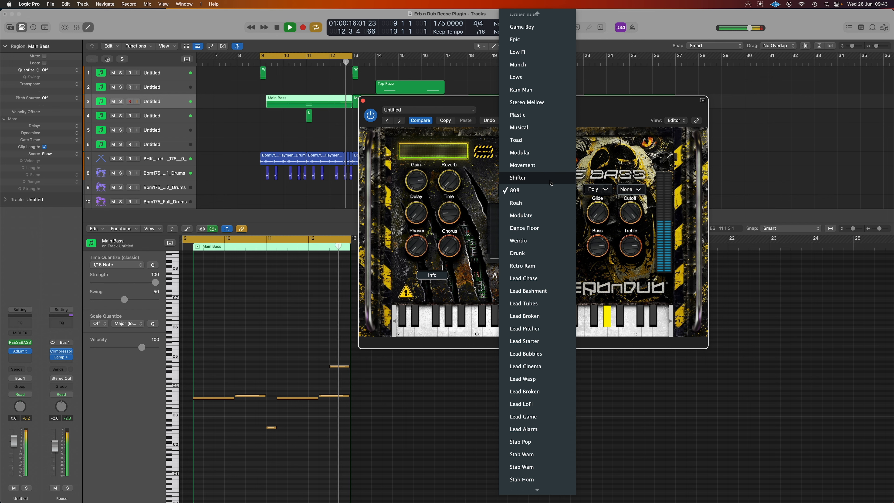
{"action": "left_click", "coordinate": [551, 183]}
{"action": "left_click", "coordinate": [551, 183]}
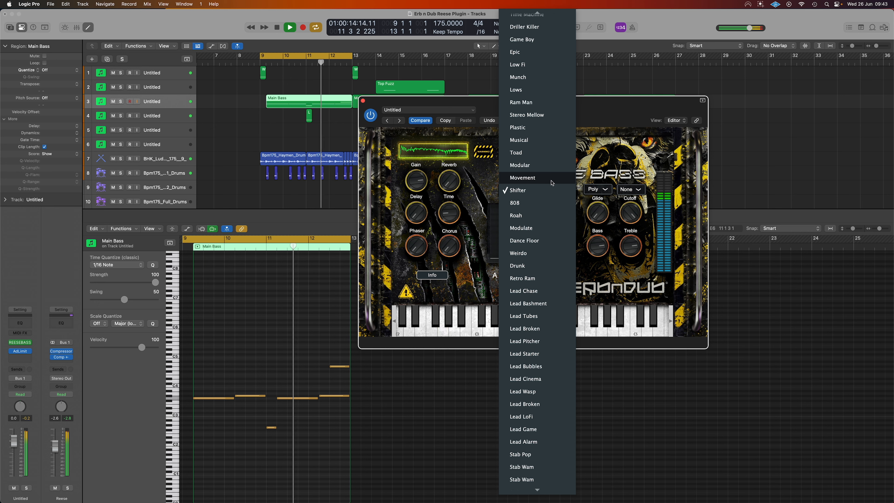
{"action": "left_click", "coordinate": [550, 182]}
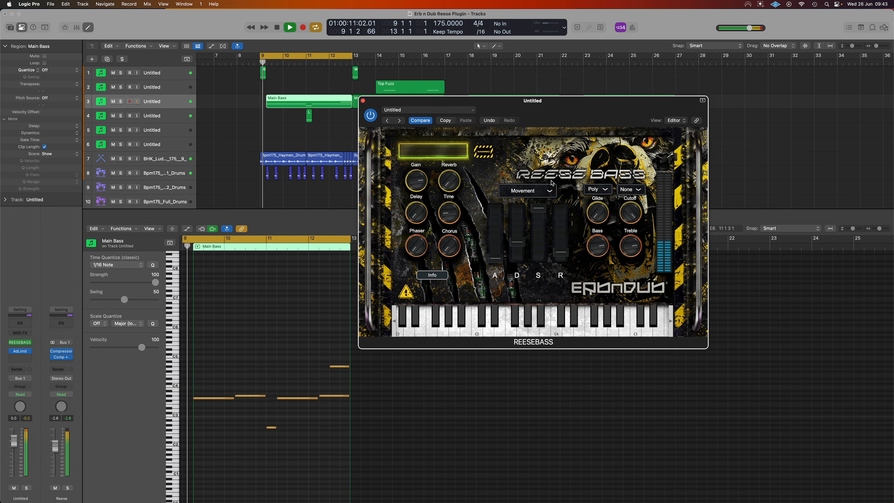
{"action": "left_click", "coordinate": [555, 181]}
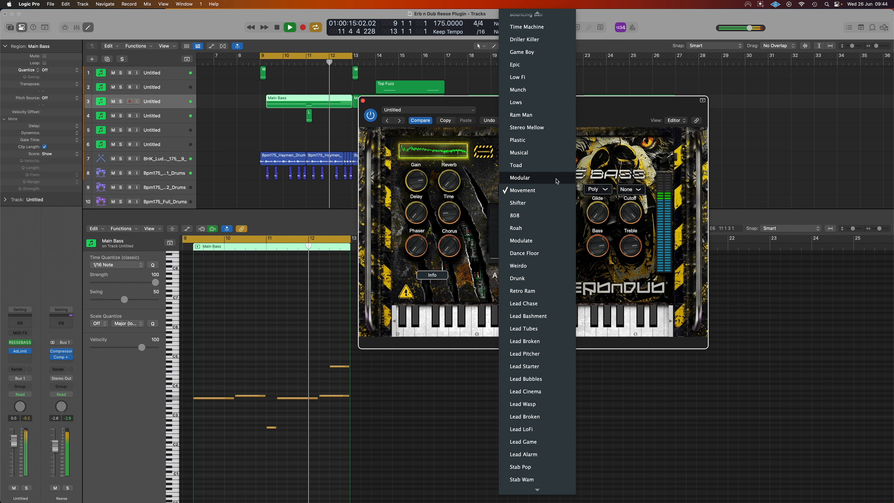
{"action": "left_click", "coordinate": [556, 180]}
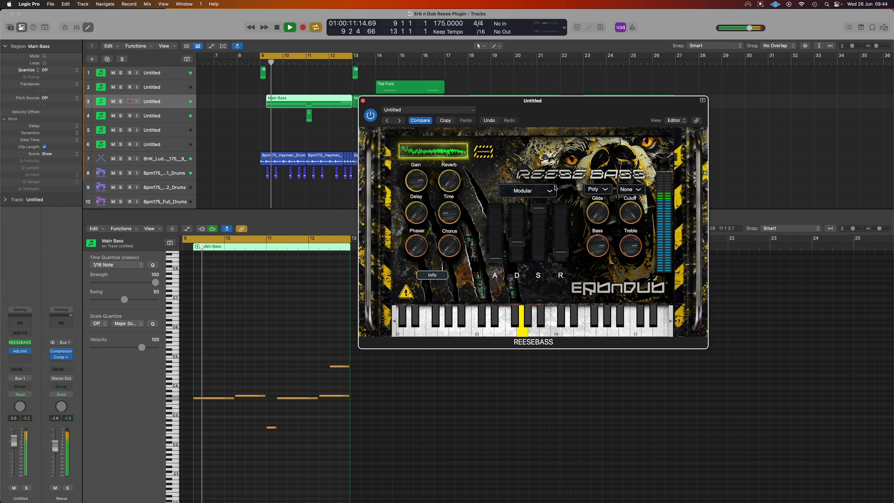
- Audition the Toad and Musical presets on the looping Main Bass region, and load the Plastic preset
{"action": "left_click", "coordinate": [555, 187]}
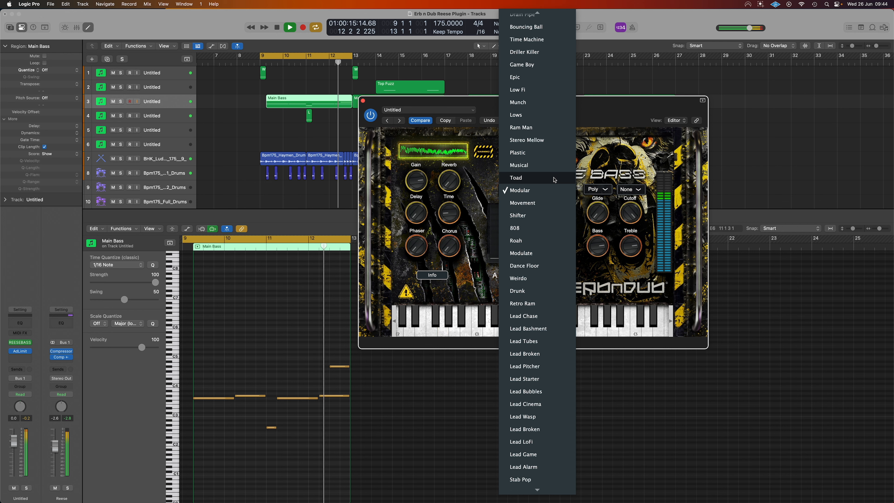
{"action": "left_click", "coordinate": [554, 179]}
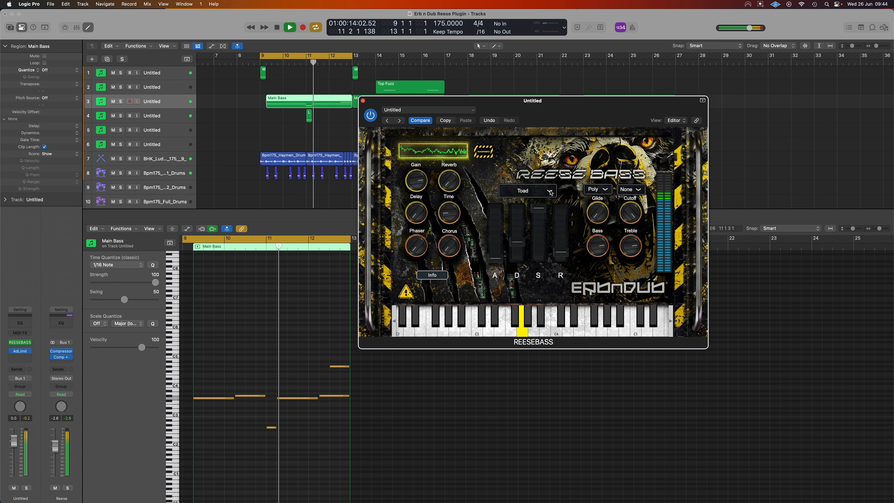
{"action": "left_click", "coordinate": [550, 191]}
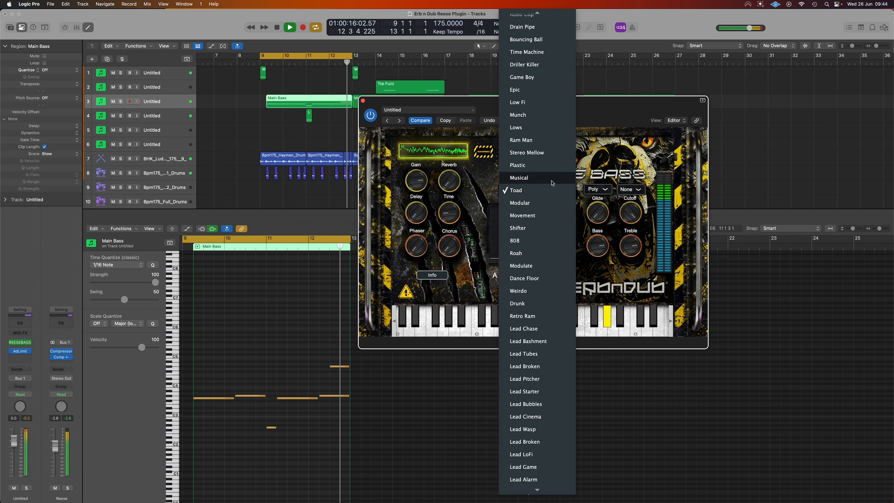
{"action": "left_click", "coordinate": [551, 178]}
{"action": "left_click", "coordinate": [553, 182]}
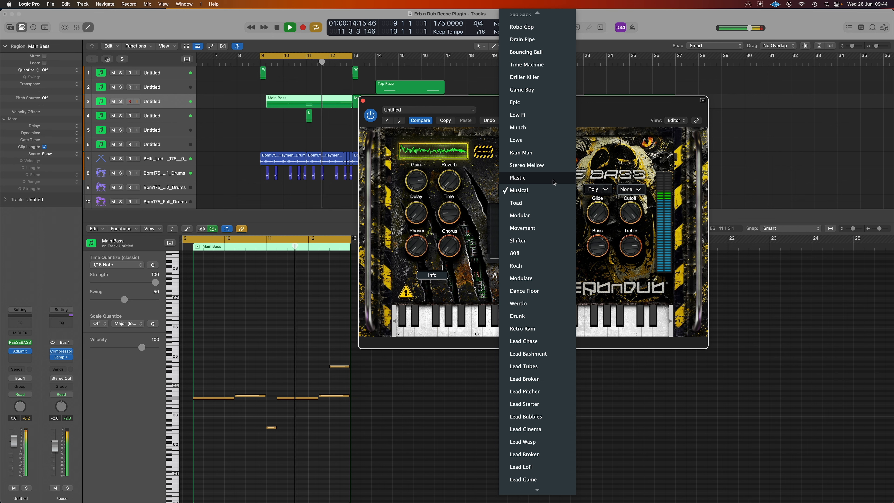
{"action": "left_click", "coordinate": [554, 178]}
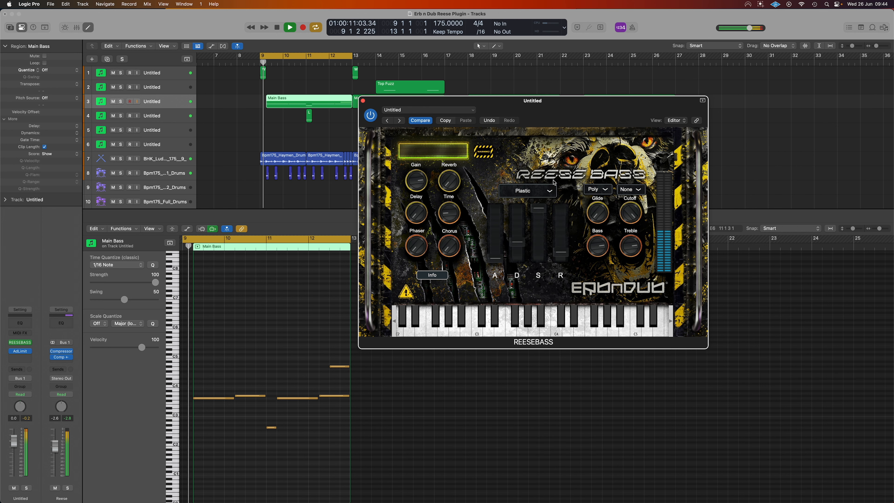
- Audition the Stereo Mellow and Ram Man presets on the Main Bass loop, and switch to the Lows preset
{"action": "left_click", "coordinate": [549, 194]}
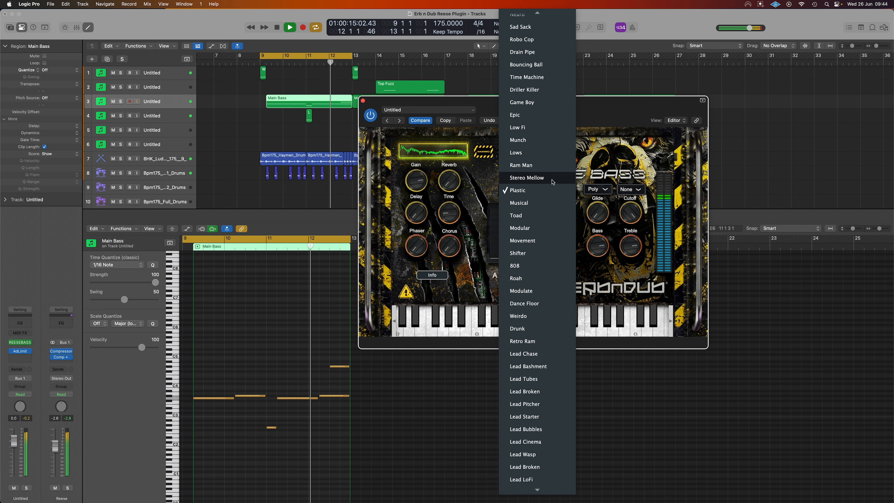
{"action": "left_click", "coordinate": [552, 180]}
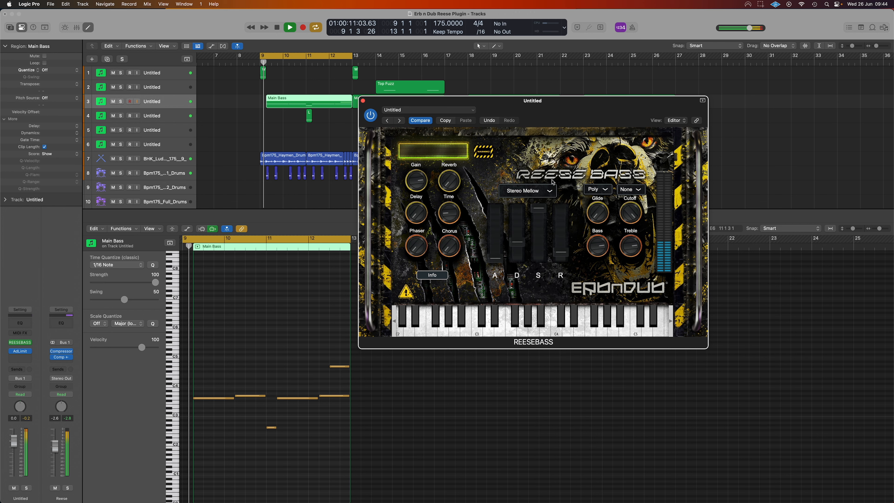
{"action": "left_click", "coordinate": [551, 192]}
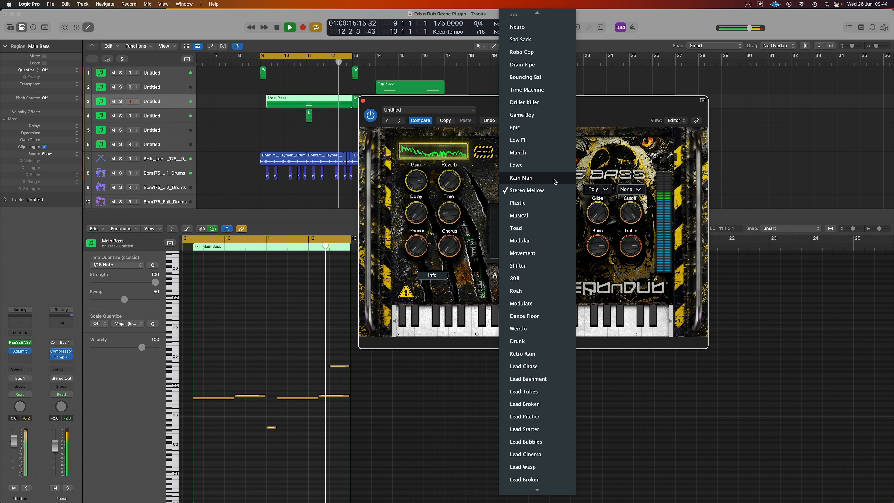
{"action": "left_click", "coordinate": [555, 180]}
{"action": "left_click", "coordinate": [552, 190]}
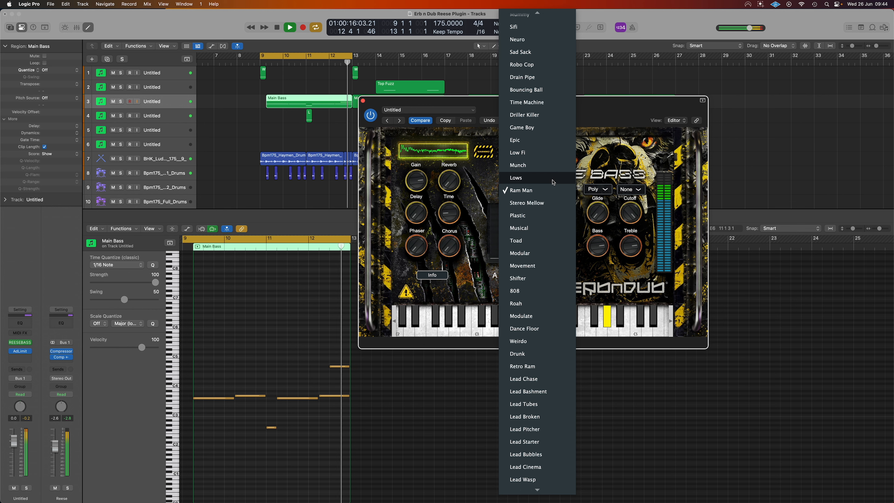
{"action": "left_click", "coordinate": [552, 178]}
- Audition the Munch and Low Fi presets on the looping Main Bass region, and load the Epic preset
{"action": "left_click", "coordinate": [552, 182]}
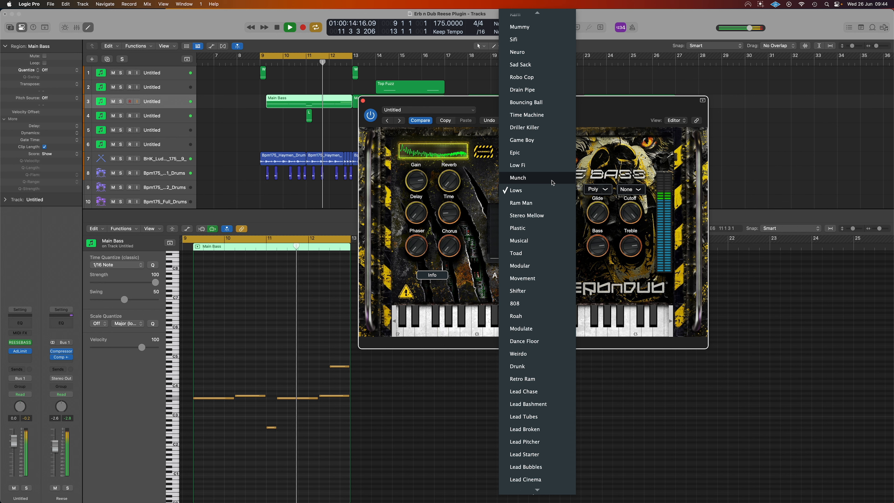
{"action": "left_click", "coordinate": [552, 181]}
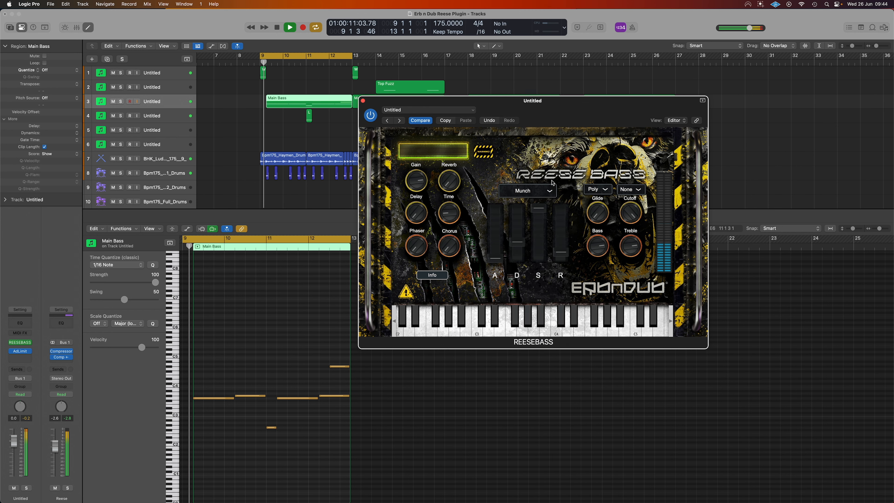
{"action": "left_click", "coordinate": [556, 181]}
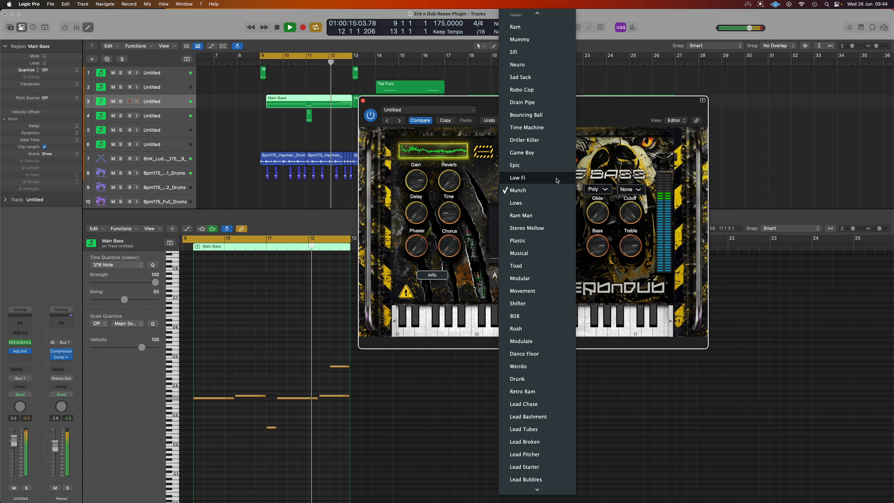
{"action": "left_click", "coordinate": [557, 180]}
{"action": "left_click", "coordinate": [556, 184]}
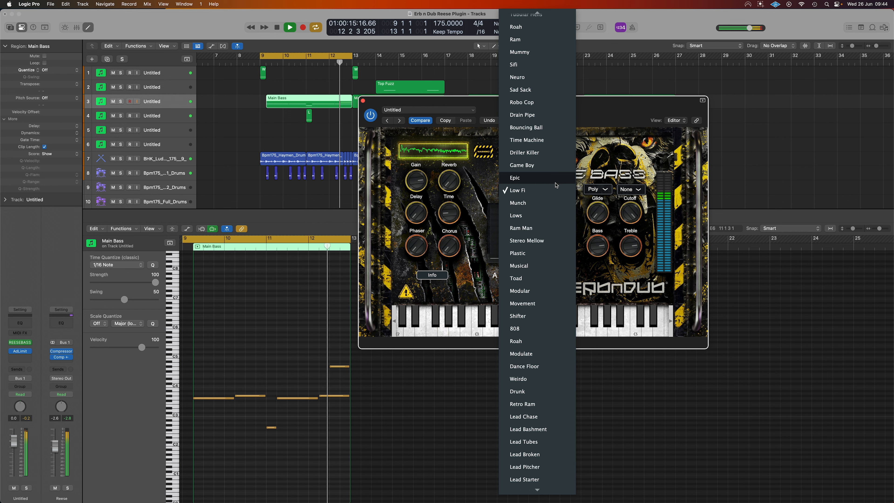
{"action": "left_click", "coordinate": [555, 178]}
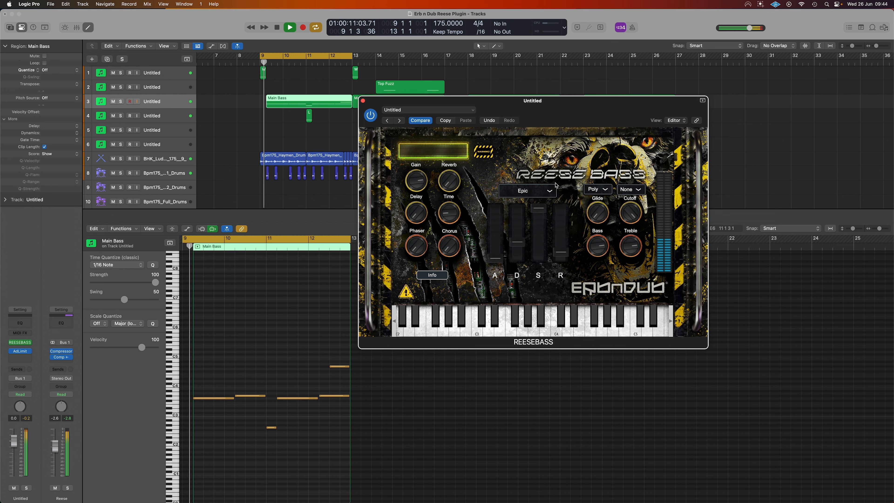
- Audition the Game Boy and Driller Killer presets on the Main Bass loop, and load the Time Machine preset
{"action": "left_click", "coordinate": [548, 193]}
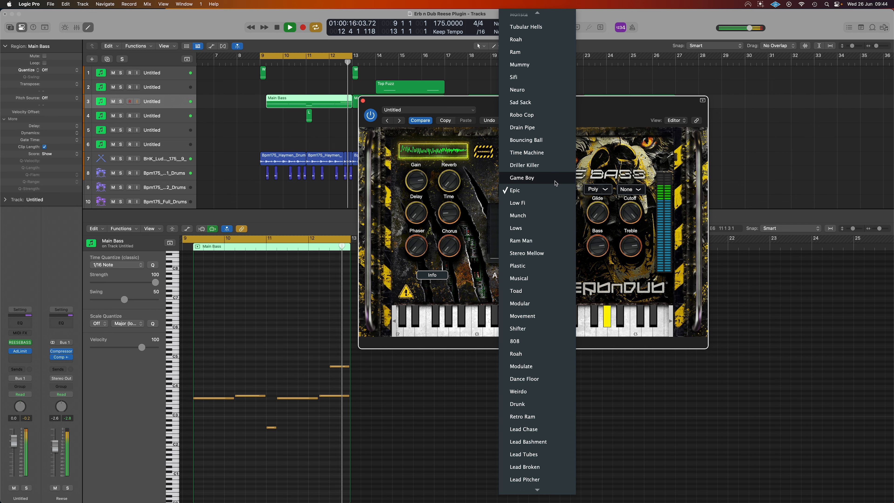
{"action": "left_click", "coordinate": [555, 180]}
{"action": "left_click", "coordinate": [553, 188]}
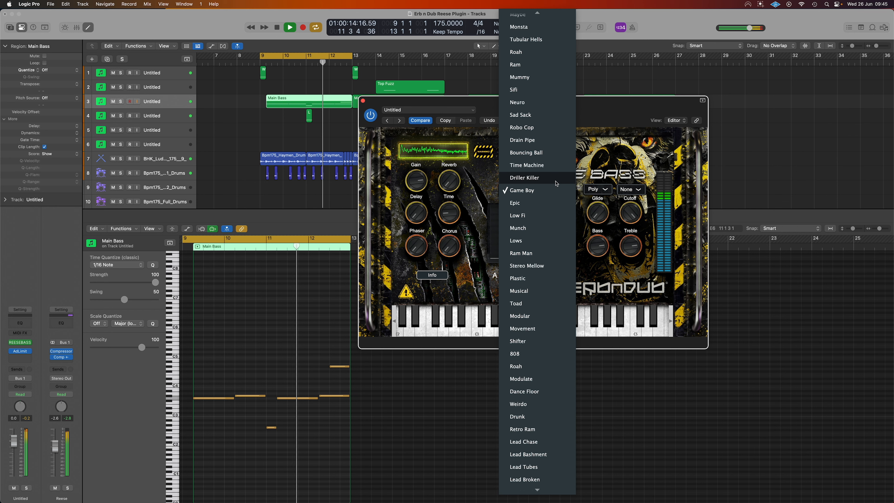
{"action": "left_click", "coordinate": [555, 179]}
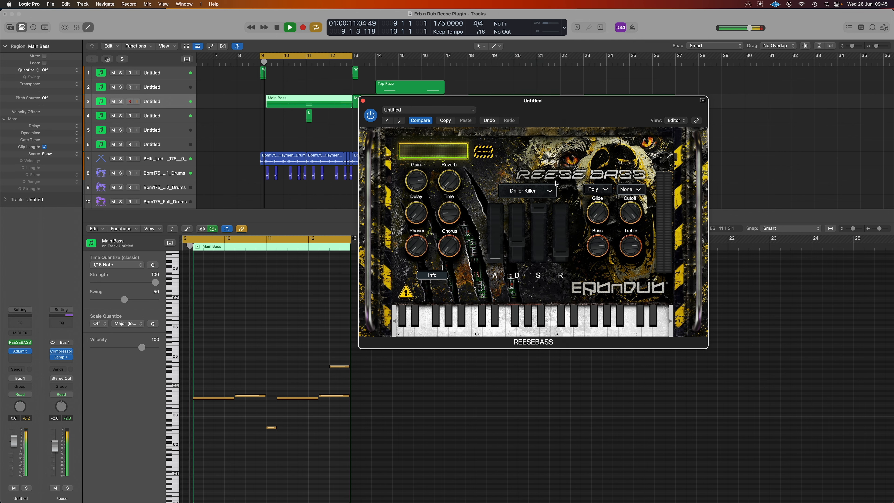
{"action": "left_click", "coordinate": [555, 195]}
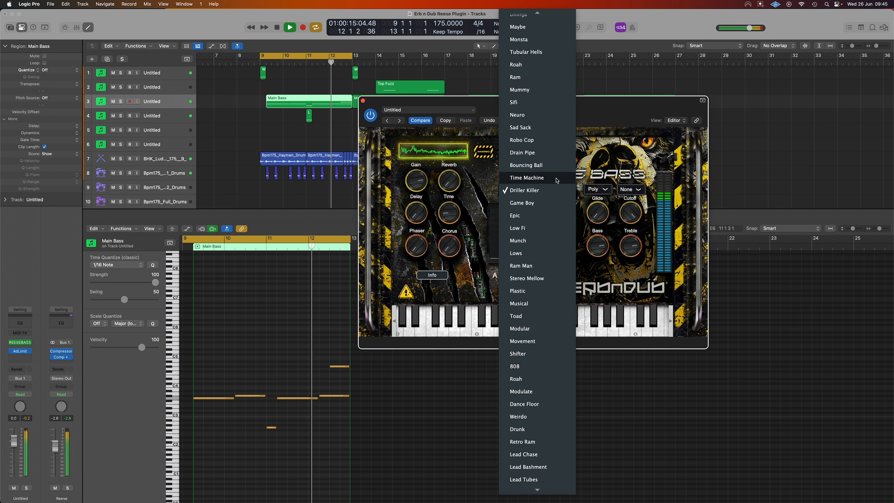
{"action": "left_click", "coordinate": [556, 178]}
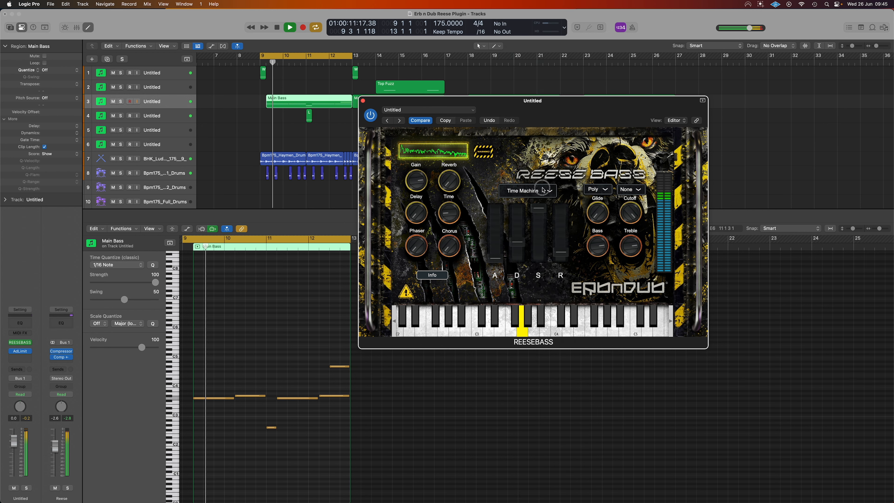
- Audition the Bouncing Ball and Drain Pipe presets on the looping Main Bass region, and load the Robo Cop preset
{"action": "left_click", "coordinate": [555, 180]}
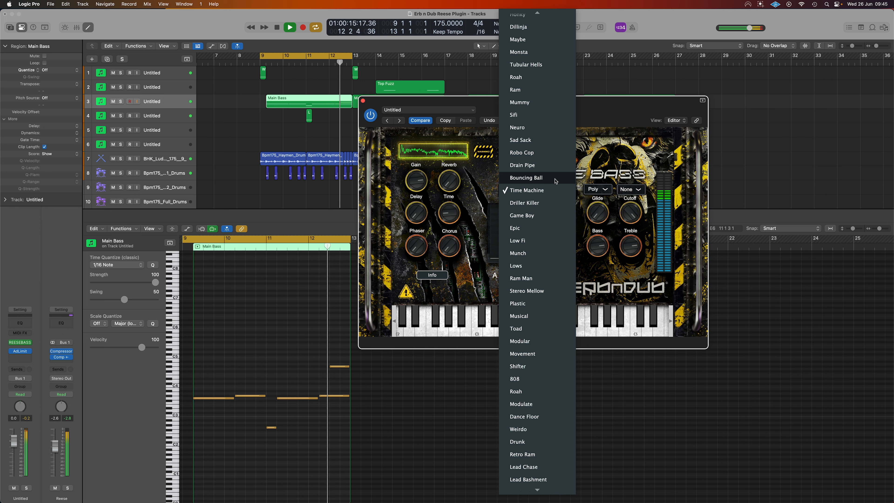
{"action": "left_click", "coordinate": [555, 180]}
{"action": "left_click", "coordinate": [555, 183]}
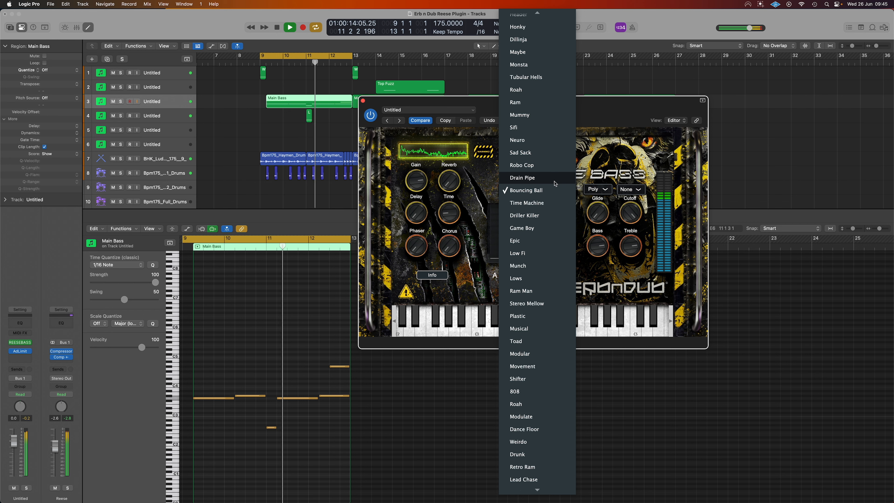
{"action": "left_click", "coordinate": [555, 183]}
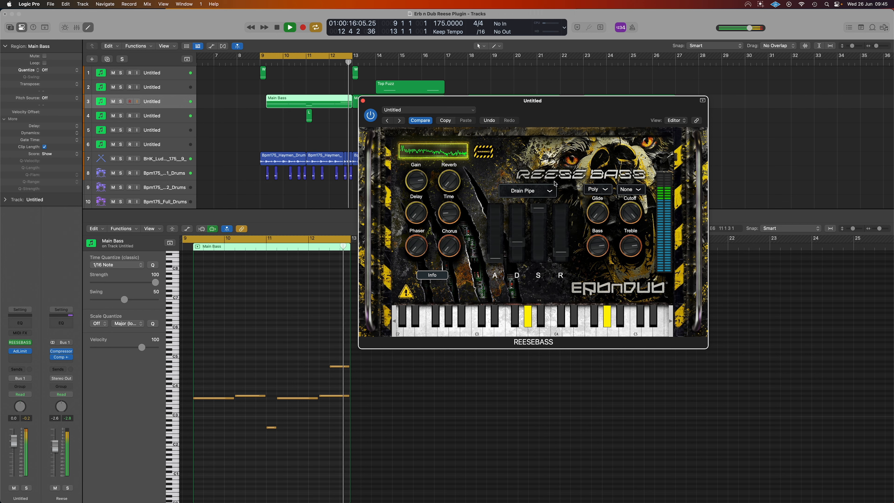
{"action": "left_click", "coordinate": [551, 189]}
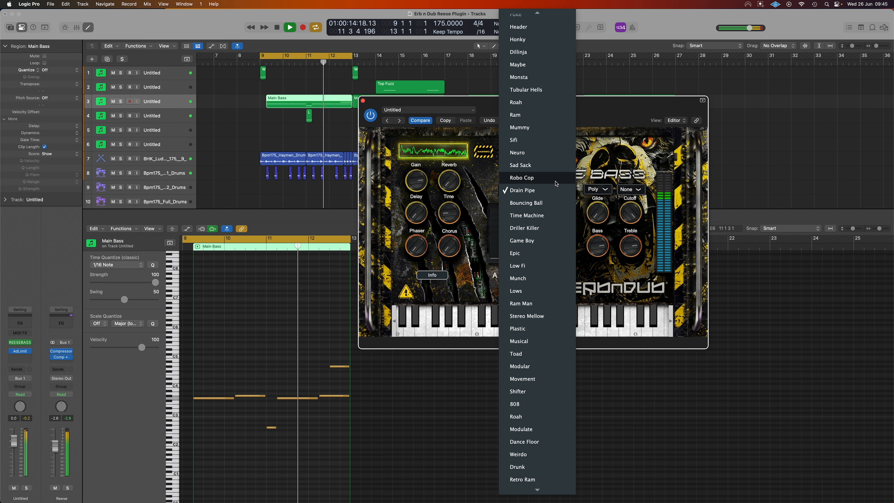
{"action": "left_click", "coordinate": [556, 183]}
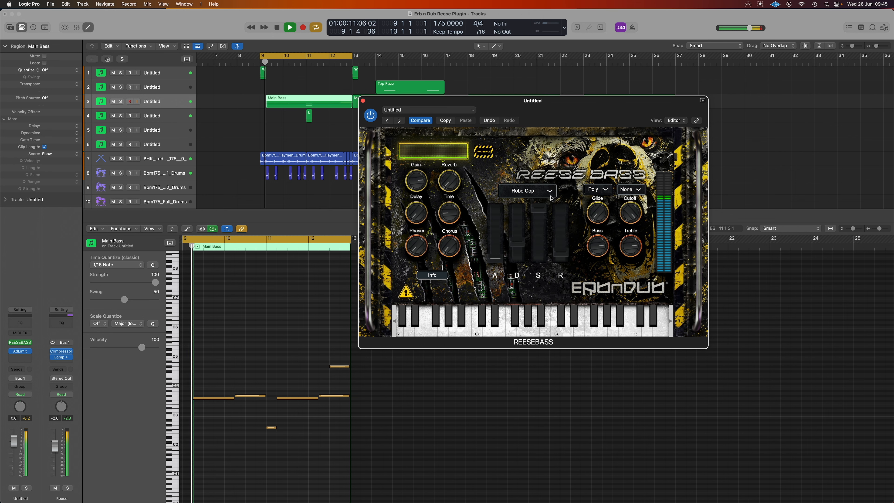
- Audition the Sad Sack and Neuro presets on the Main Bass loop, and switch to the Sifi preset
{"action": "left_click", "coordinate": [553, 193]}
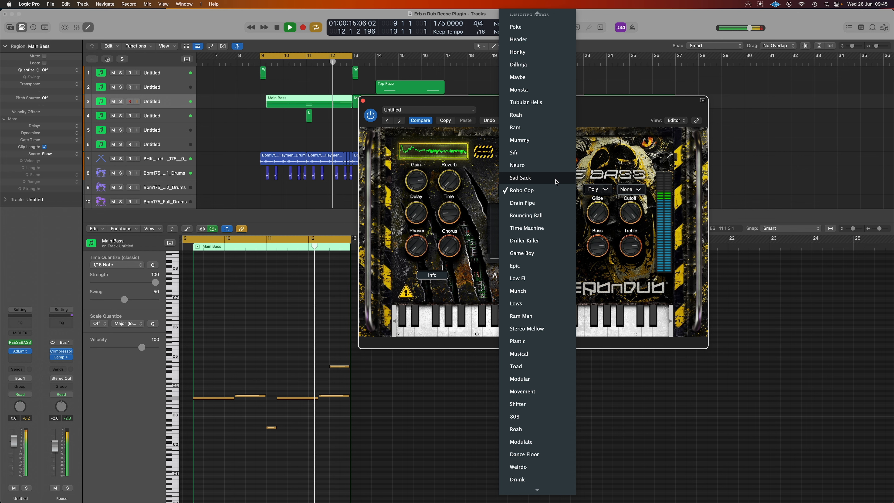
{"action": "left_click", "coordinate": [555, 178]}
{"action": "left_click", "coordinate": [551, 190]}
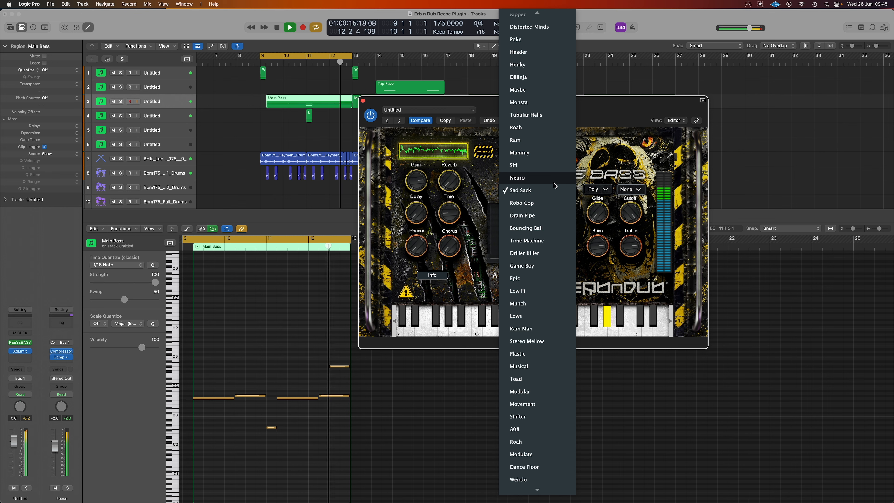
{"action": "left_click", "coordinate": [554, 183]}
{"action": "left_click", "coordinate": [552, 188]}
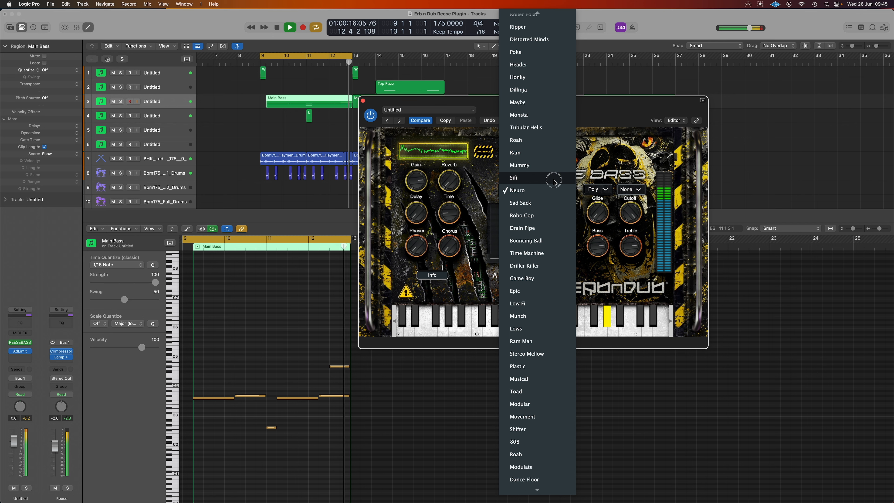
{"action": "left_click", "coordinate": [554, 182]}
- Audition the Mummy and Ram presets on the looping Main Bass region, and load the Roah preset listed above Ram
{"action": "left_click", "coordinate": [556, 181]}
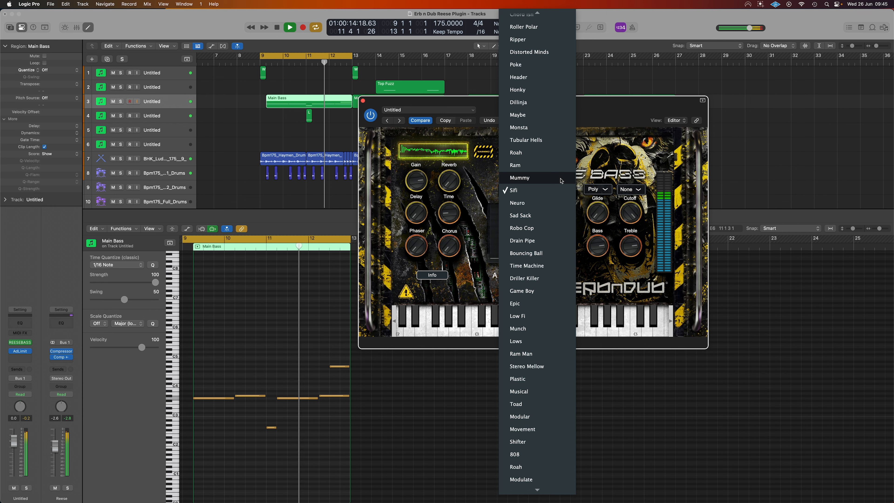
{"action": "left_click", "coordinate": [560, 180]}
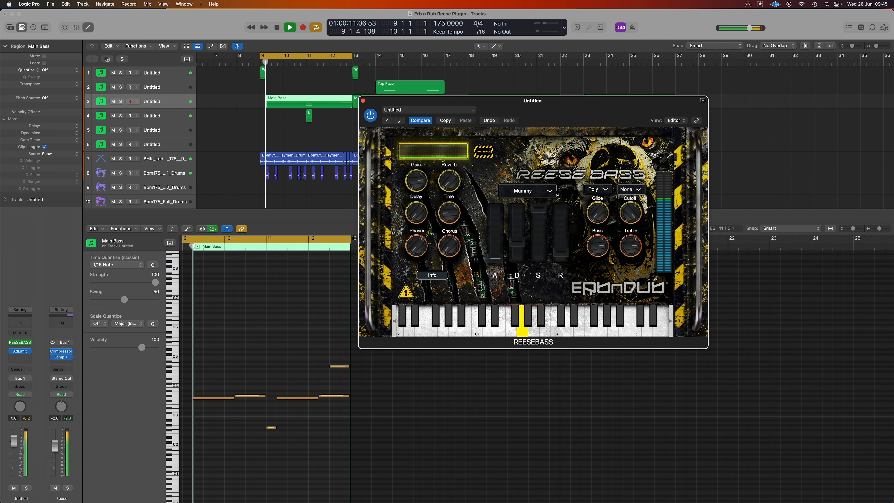
{"action": "left_click", "coordinate": [556, 191]}
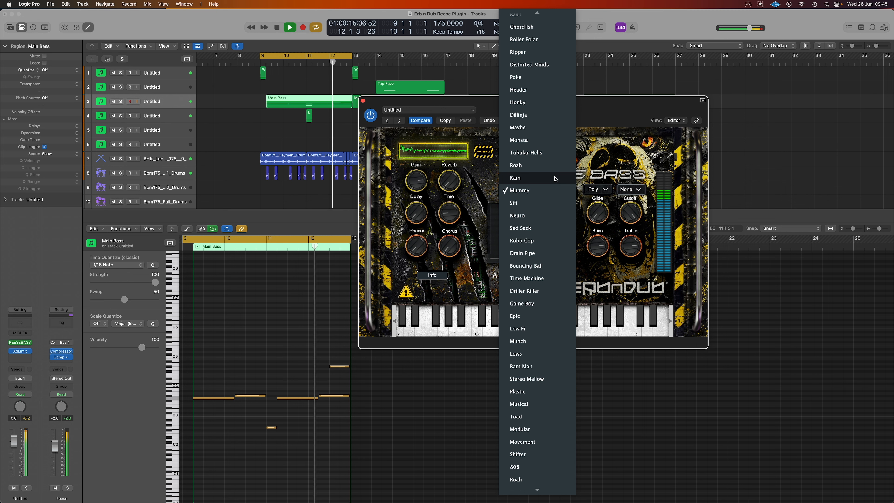
{"action": "left_click", "coordinate": [554, 178]}
{"action": "left_click", "coordinate": [549, 193]}
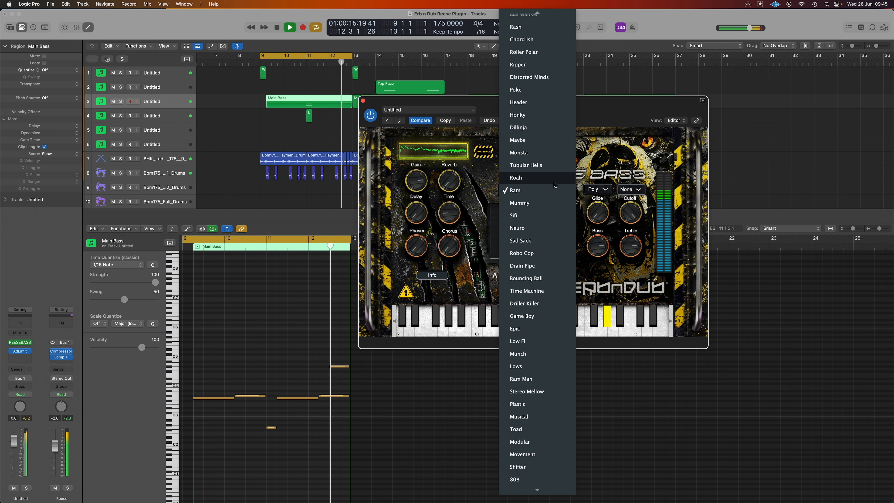
{"action": "left_click", "coordinate": [553, 182]}
- Audition the Tubular Hells preset on the Main Bass loop, and load the Monsta preset
{"action": "left_click", "coordinate": [553, 183]}
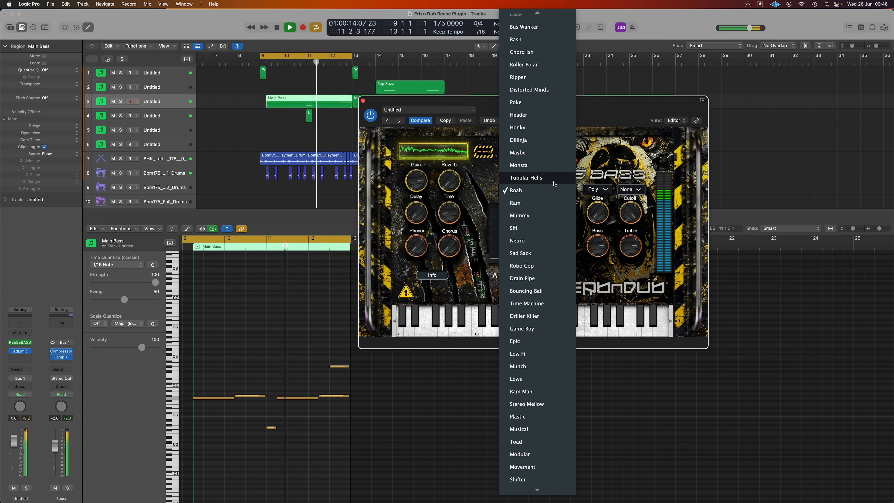
{"action": "left_click", "coordinate": [554, 183]}
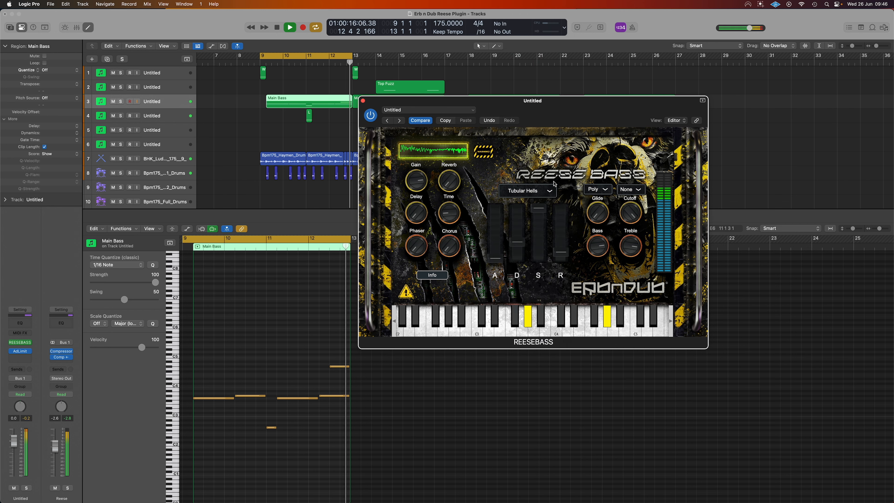
{"action": "left_click", "coordinate": [555, 181]}
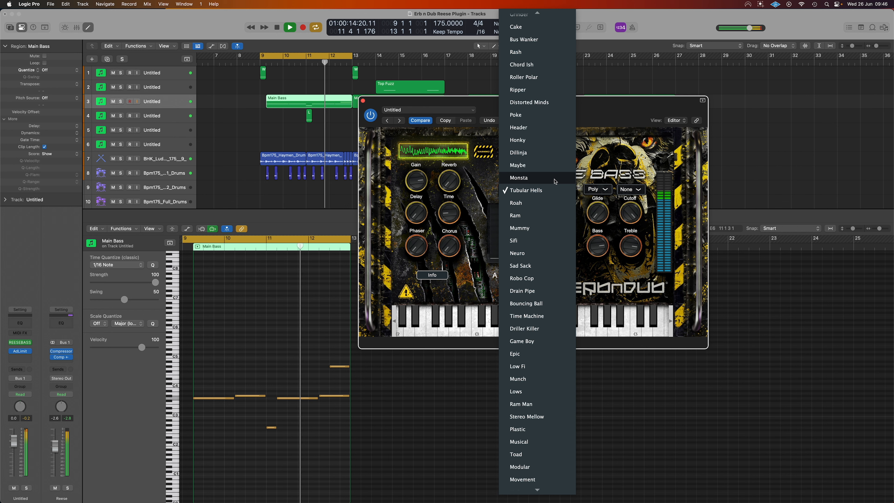
{"action": "left_click", "coordinate": [555, 180]}
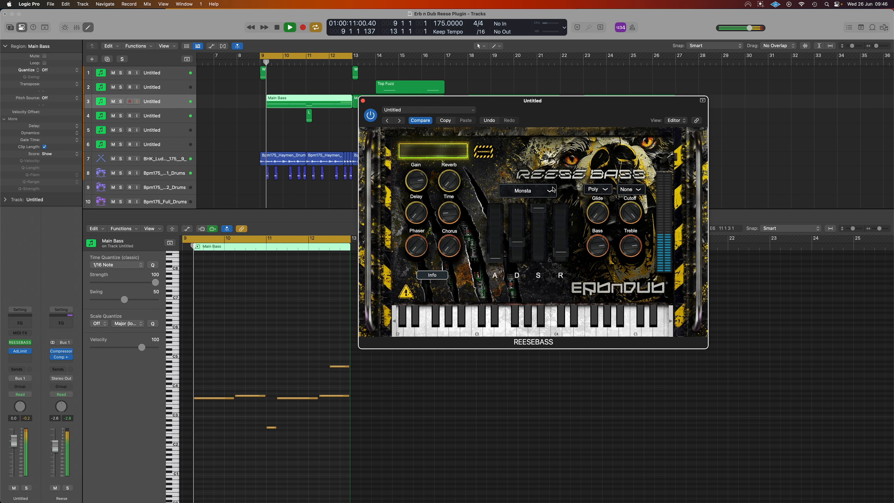
- Audition the Maybe and Dillinja presets on the looping Main Bass region, and load the Honky preset
{"action": "left_click", "coordinate": [552, 191]}
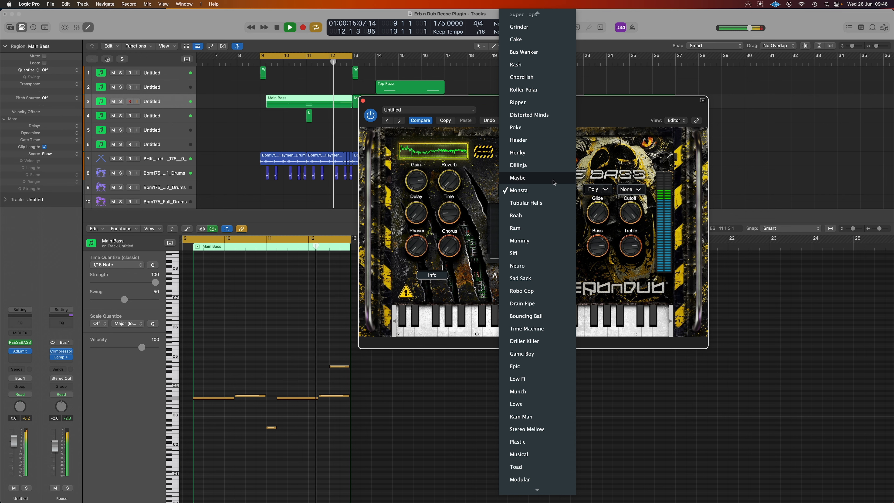
{"action": "left_click", "coordinate": [553, 181]}
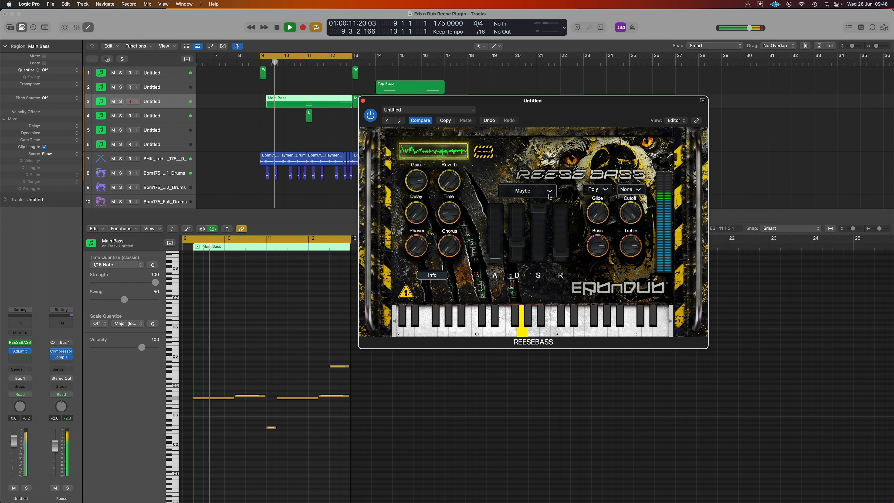
{"action": "left_click", "coordinate": [554, 184]}
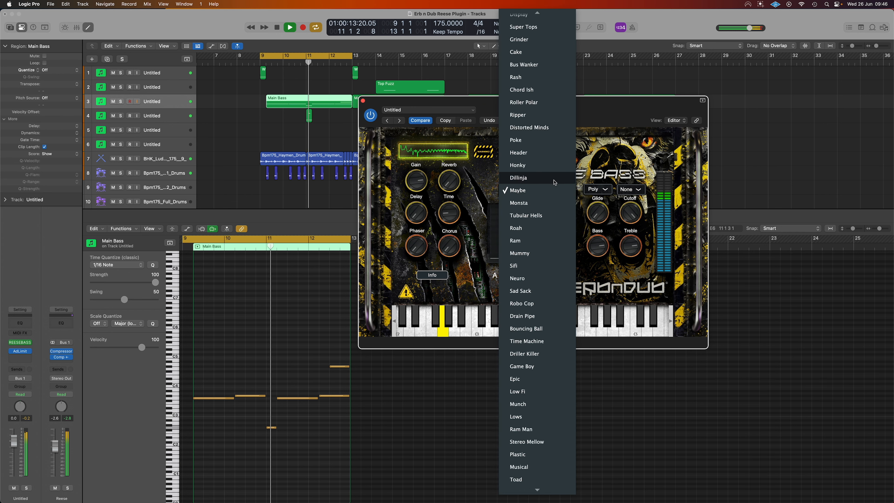
{"action": "left_click", "coordinate": [553, 180]}
{"action": "left_click", "coordinate": [551, 190]}
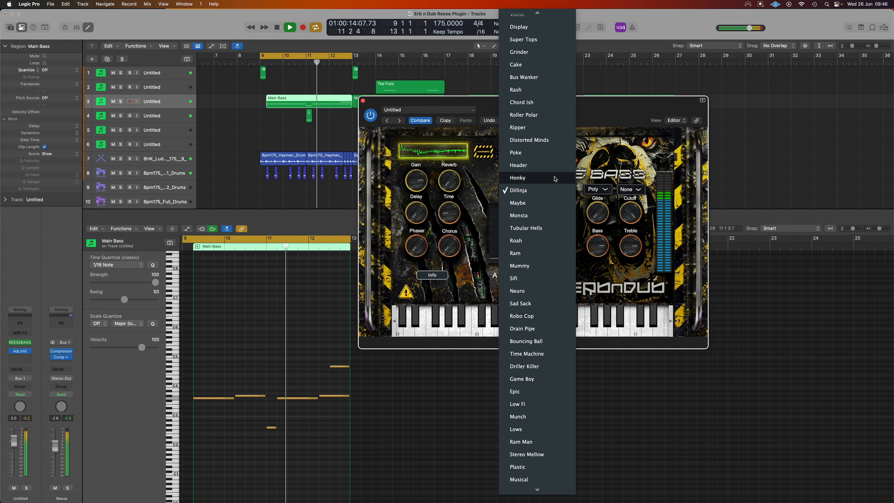
{"action": "left_click", "coordinate": [555, 179]}
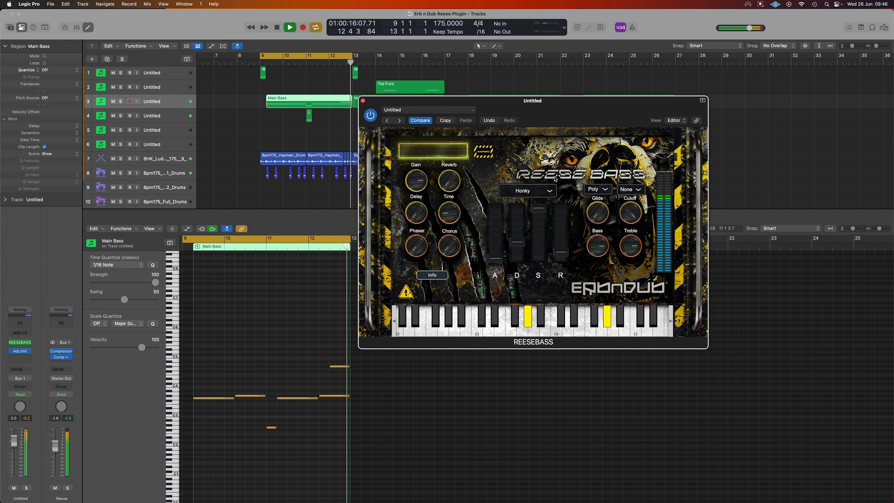
- Audition the Header and Poke presets on the Main Bass loop, and switch to the Distorted Minds preset
{"action": "left_click", "coordinate": [552, 190]}
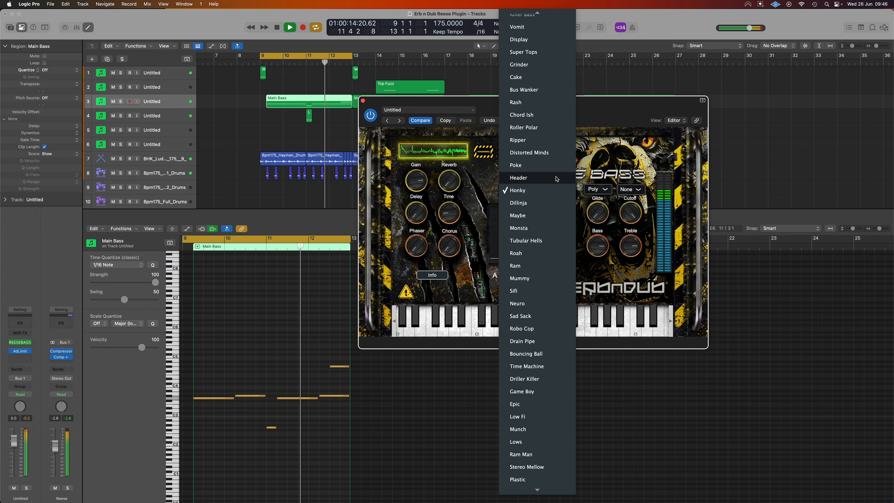
{"action": "left_click", "coordinate": [556, 179]}
{"action": "left_click", "coordinate": [553, 183]}
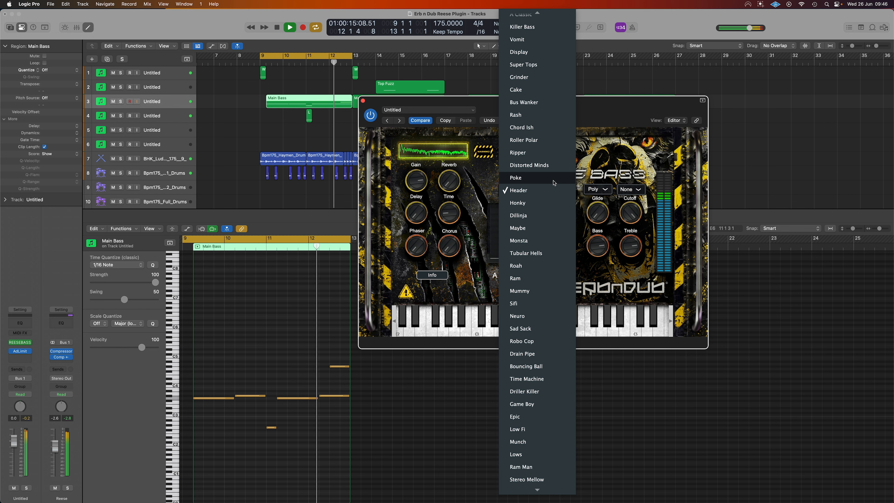
{"action": "left_click", "coordinate": [553, 179]}
{"action": "left_click", "coordinate": [549, 199]}
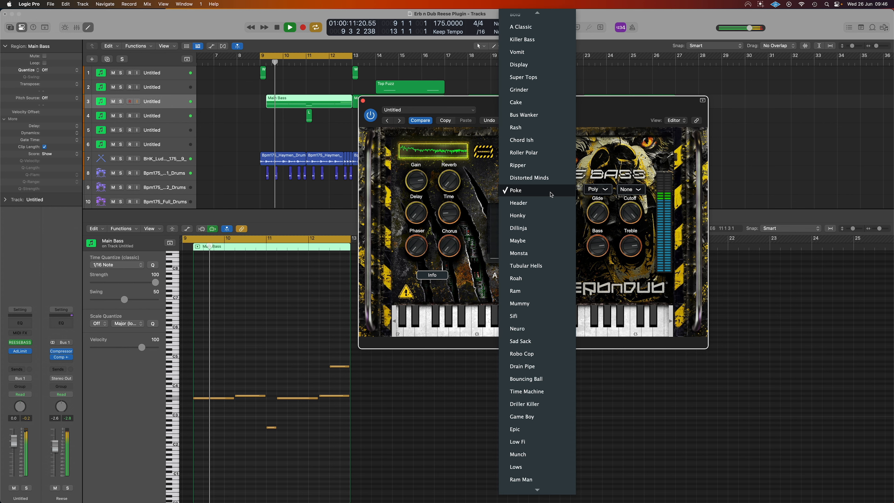
{"action": "left_click", "coordinate": [553, 180]}
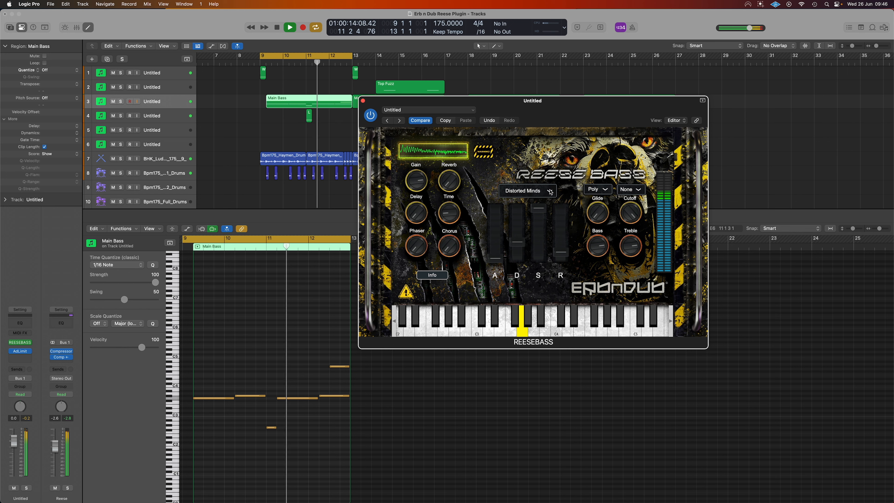
- Audition the Ripper and Roller Polar presets on the looping Main Bass region, and load the Chord Ish preset
{"action": "left_click", "coordinate": [550, 191]}
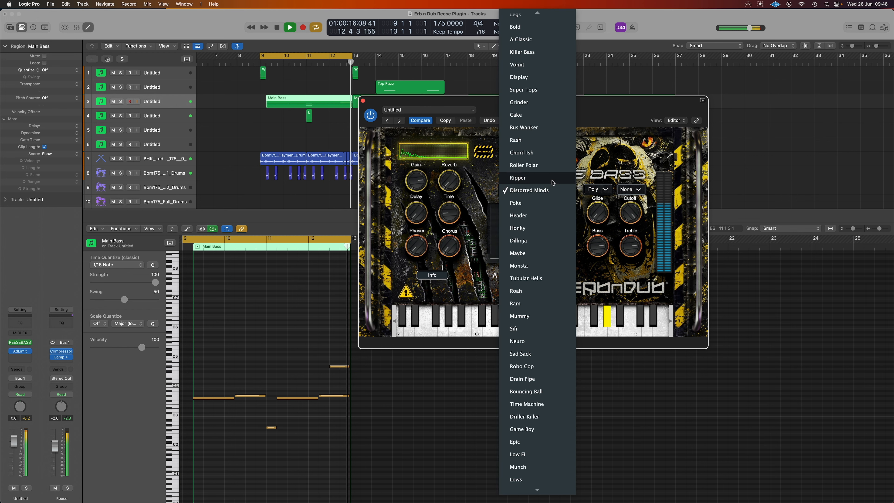
{"action": "left_click", "coordinate": [552, 180]}
{"action": "left_click", "coordinate": [549, 190]}
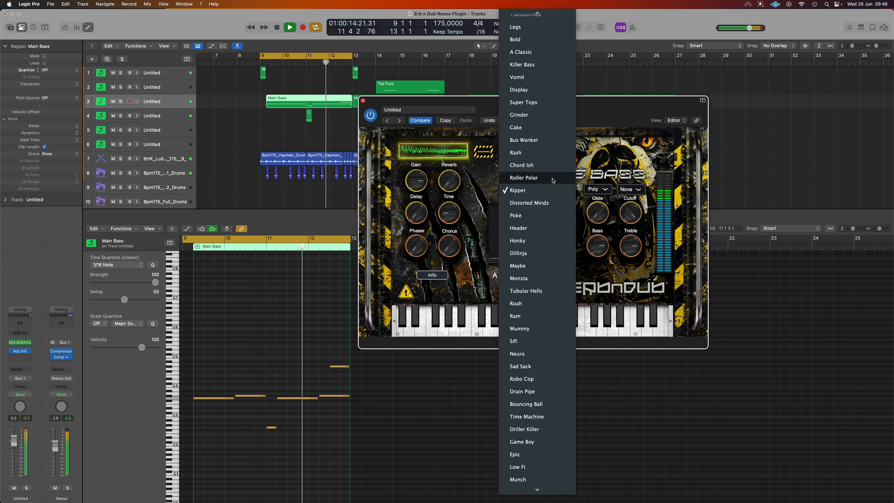
{"action": "left_click", "coordinate": [552, 180]}
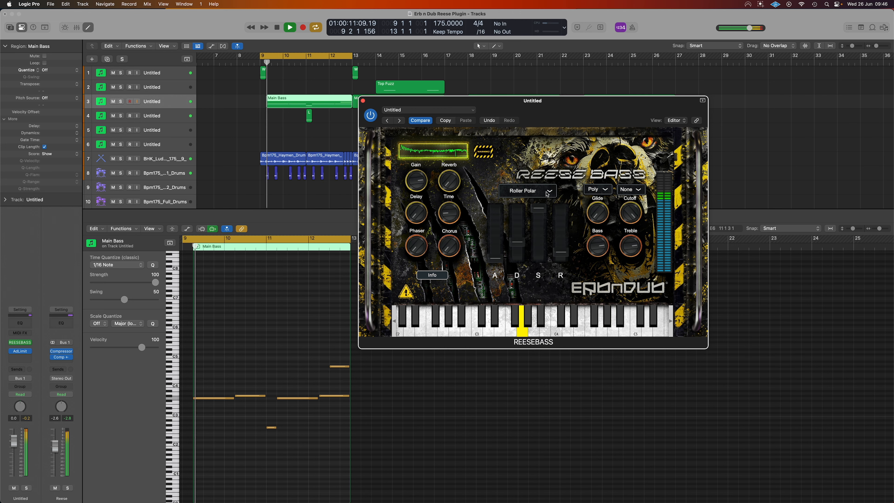
{"action": "left_click", "coordinate": [552, 183]}
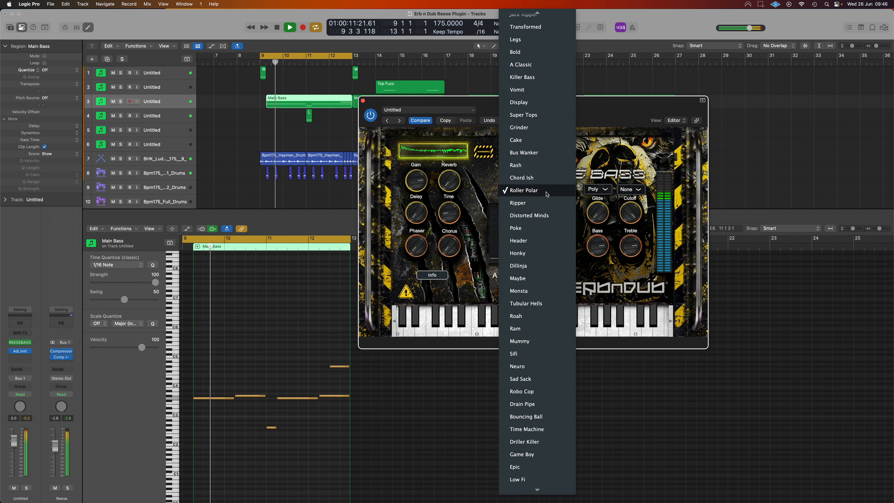
{"action": "left_click", "coordinate": [552, 180]}
- Audition the Rash preset on the Main Bass loop, and load the Bus Wanker preset listed above it
{"action": "left_click", "coordinate": [544, 192]}
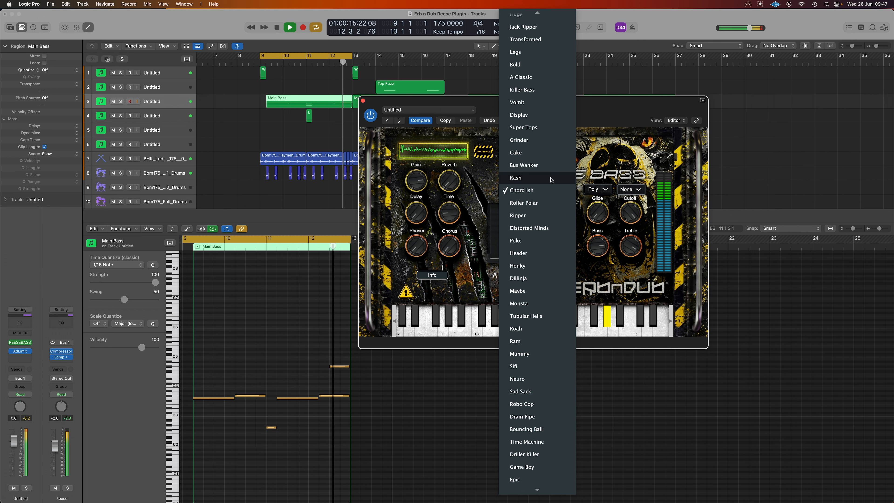
{"action": "left_click", "coordinate": [551, 179]}
{"action": "left_click", "coordinate": [552, 181]}
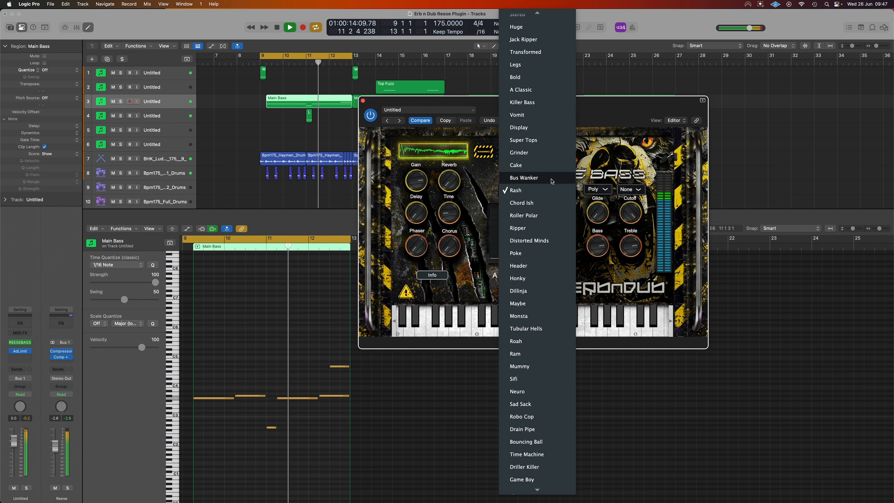
{"action": "left_click", "coordinate": [551, 179]}
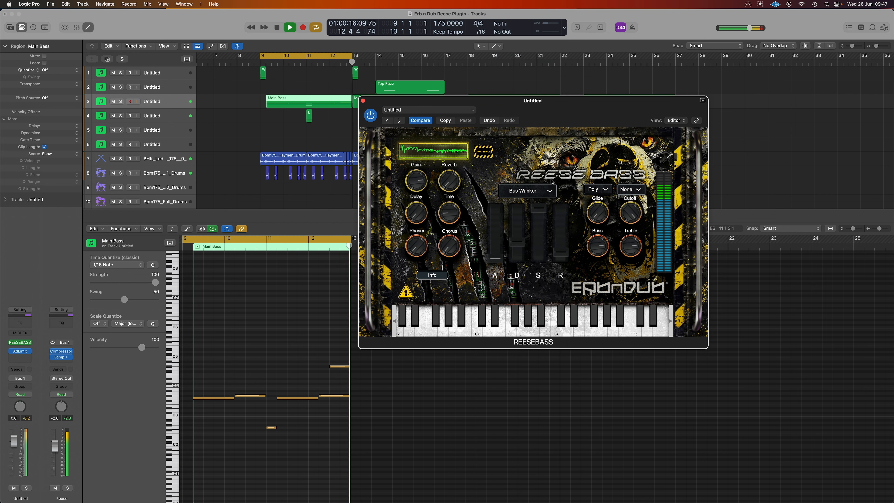
- Load the Cake preset for the Main Bass track, listen to it over the drum loop, and stop playback
{"action": "left_click", "coordinate": [551, 196]}
{"action": "left_click", "coordinate": [551, 196]}
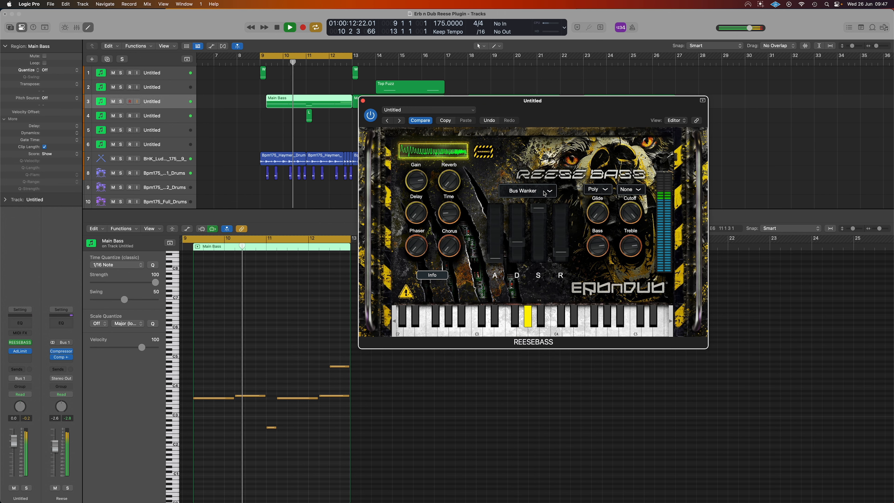
{"action": "left_click", "coordinate": [548, 191]}
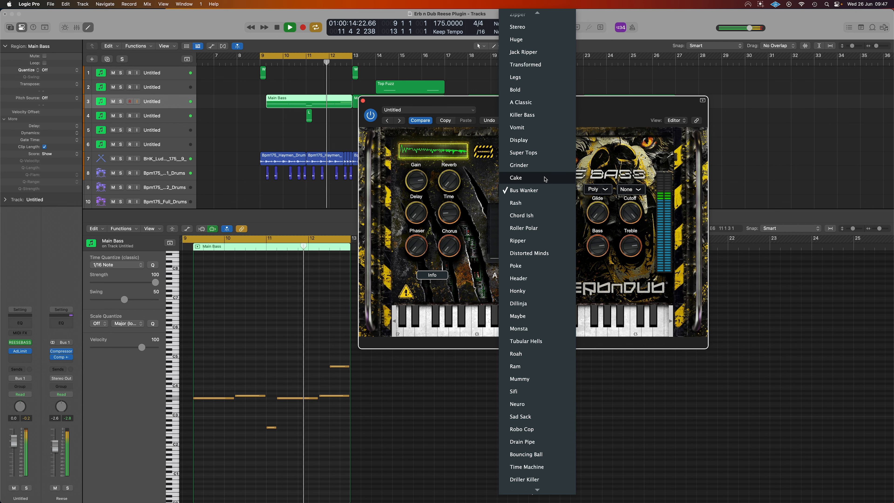
{"action": "left_click", "coordinate": [545, 179]}
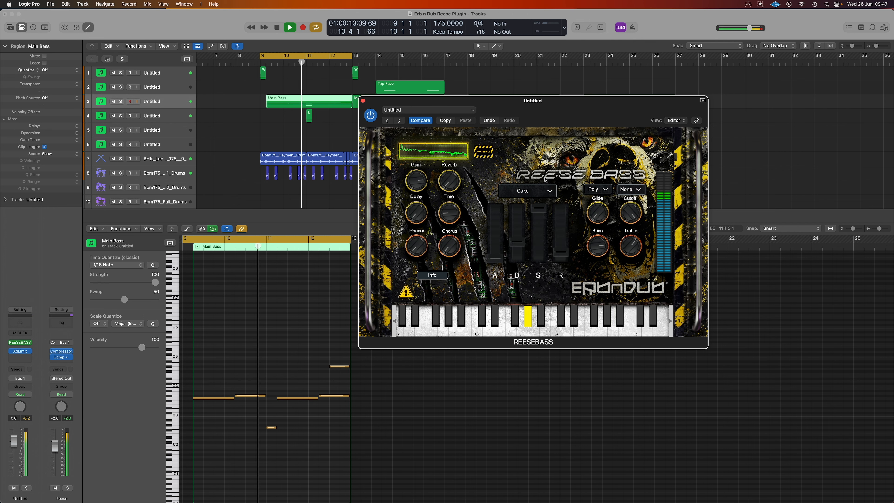
{"action": "key", "text": "space"}
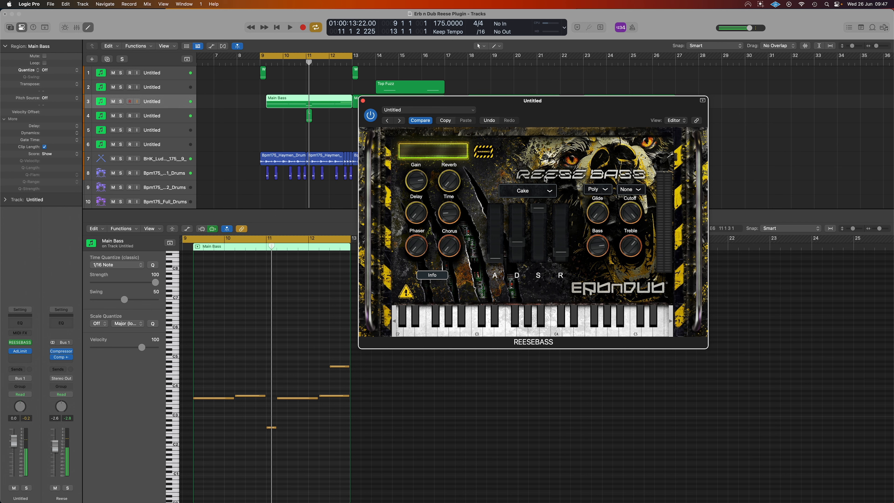